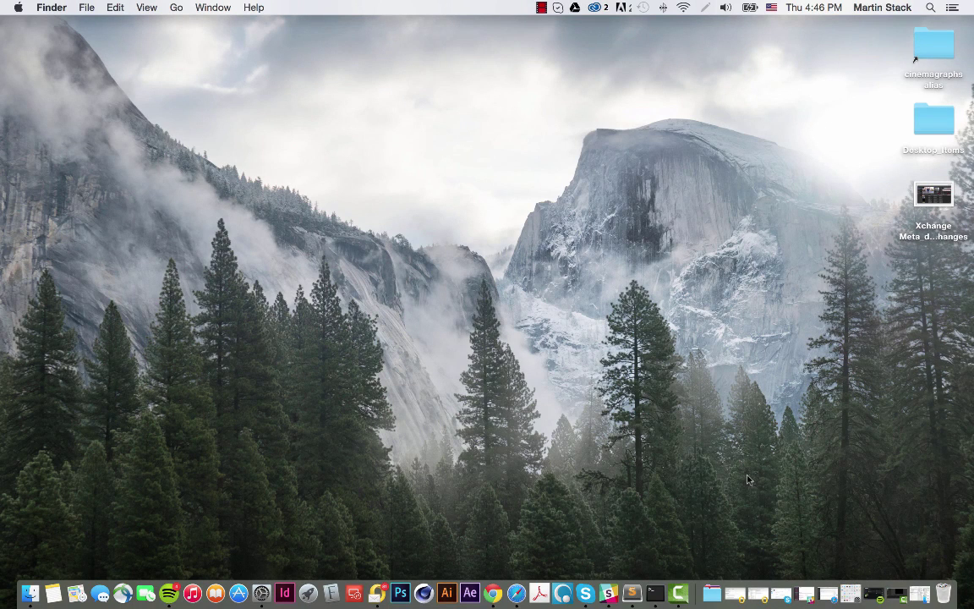
Launch Photoshop and open the cinemagraphs folder in an enlarged Finder window
click(400, 592)
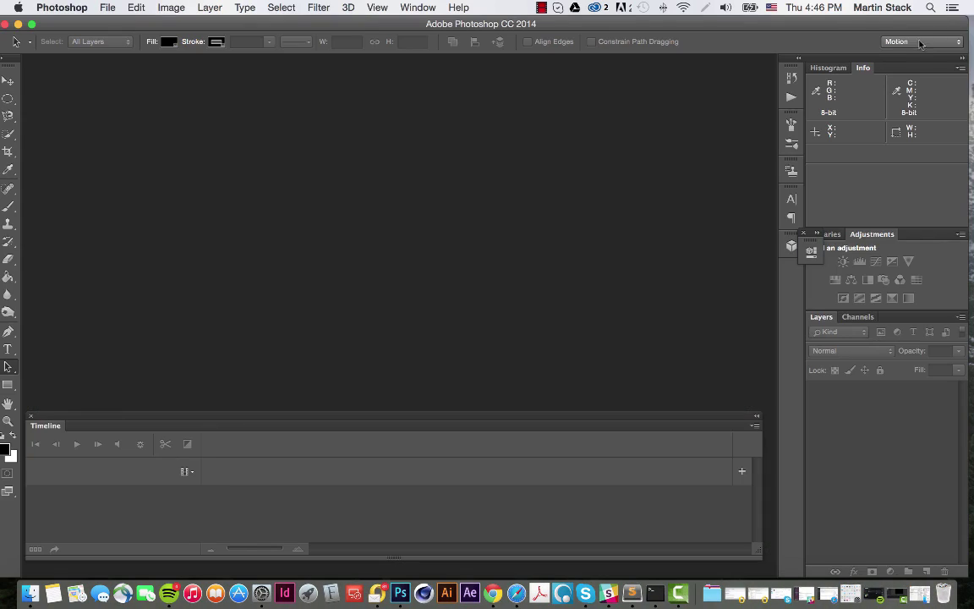
drag(871, 24, 785, 24)
click(928, 47)
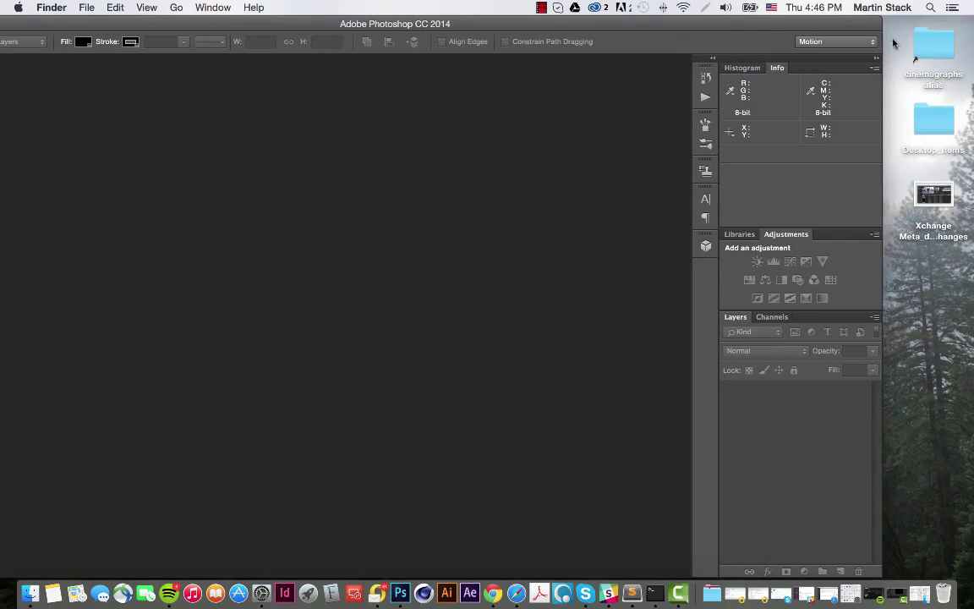
double_click(927, 46)
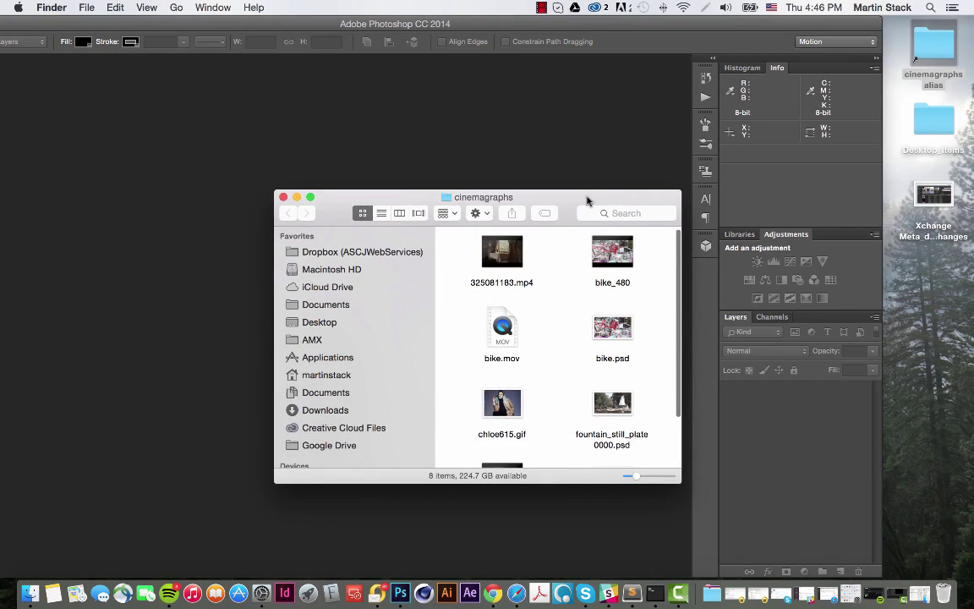
drag(582, 195, 280, 73)
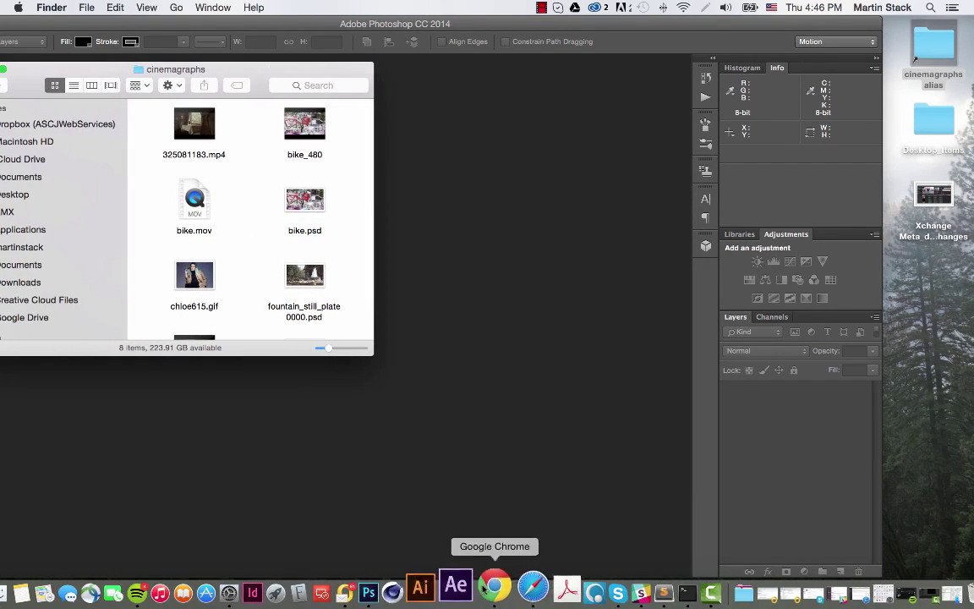
drag(365, 349, 837, 480)
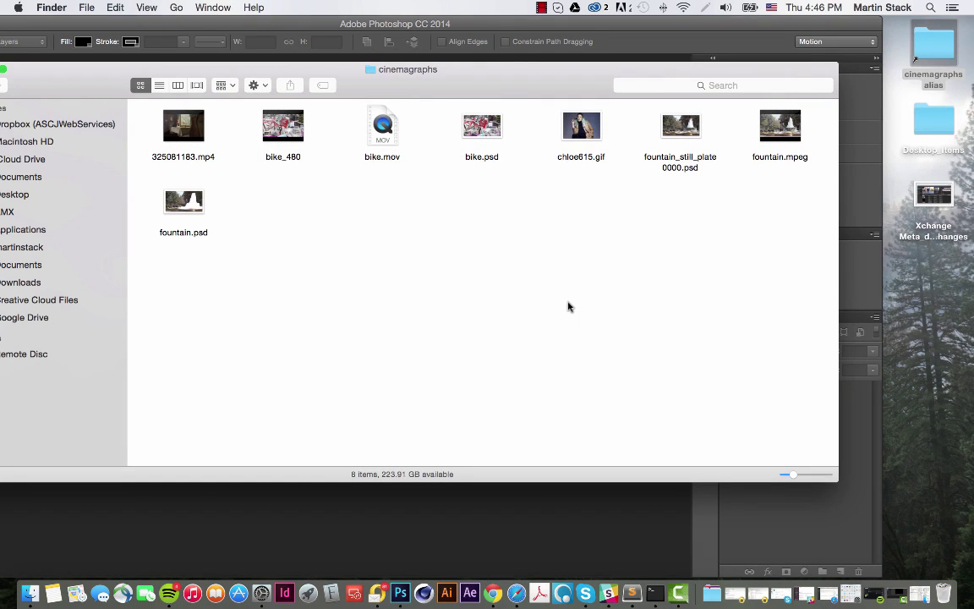
Preview the bike_480 clip in Quick Look twice, then return to Photoshop
click(294, 149)
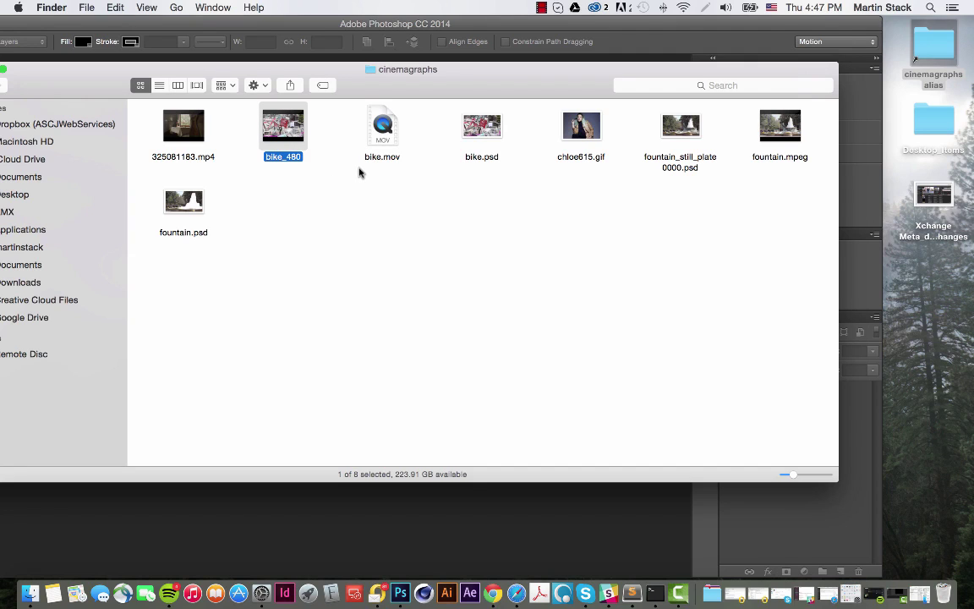
key(space)
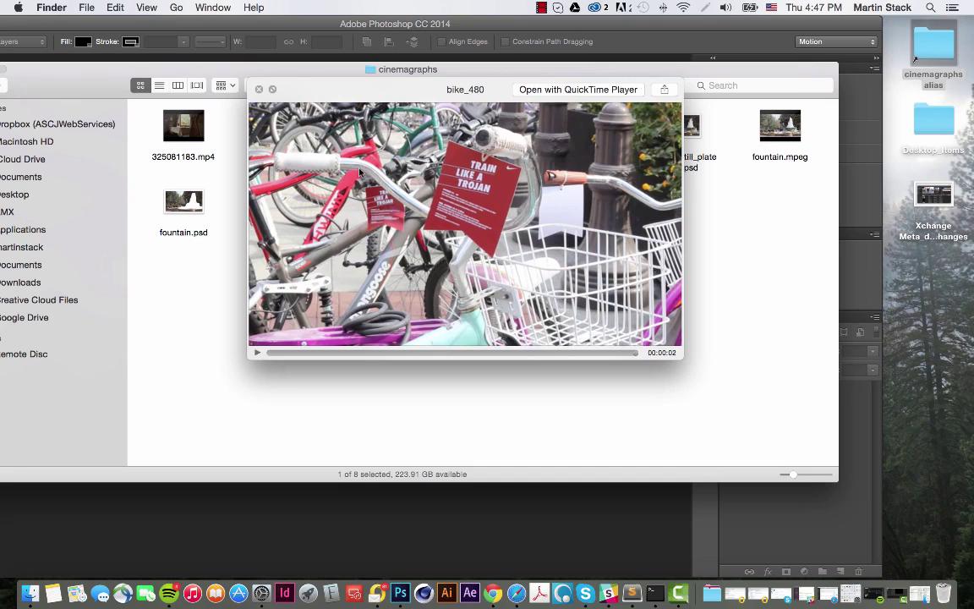
key(space)
key(space)
key(space)
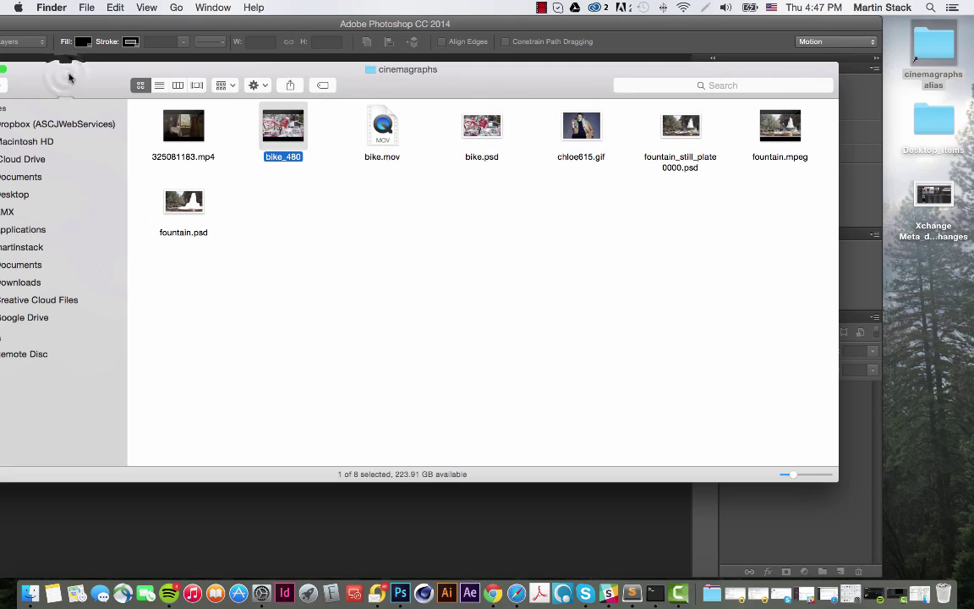
drag(66, 80, 307, 102)
click(237, 24)
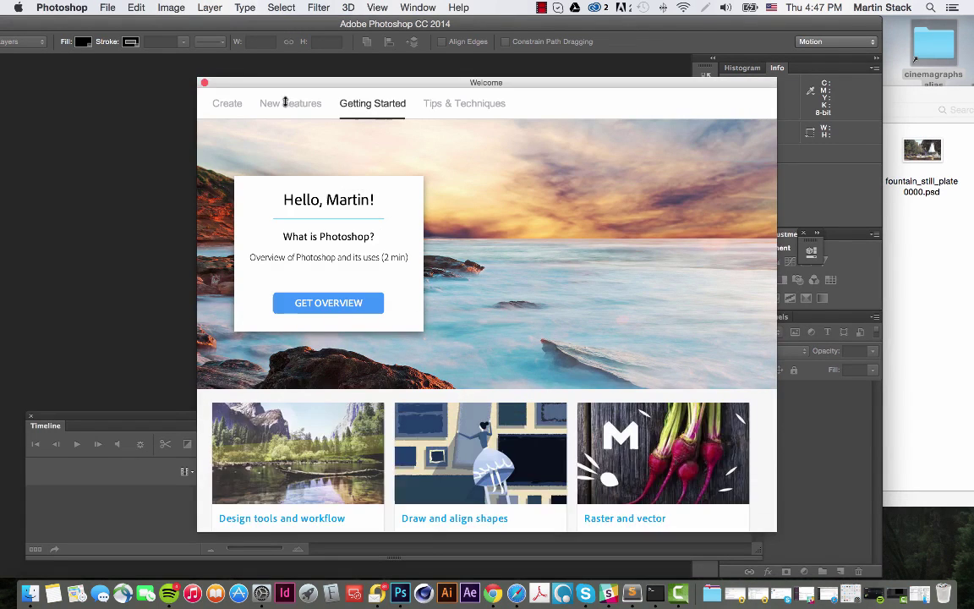
Dismiss the Welcome screen, maximize Photoshop, and close the floating Timeline panel
click(203, 84)
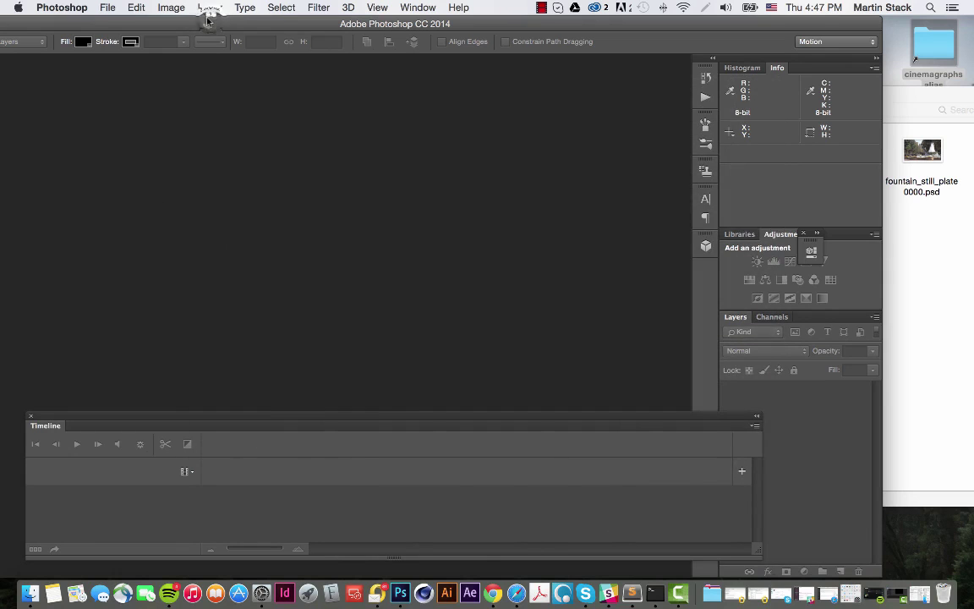
double_click(332, 24)
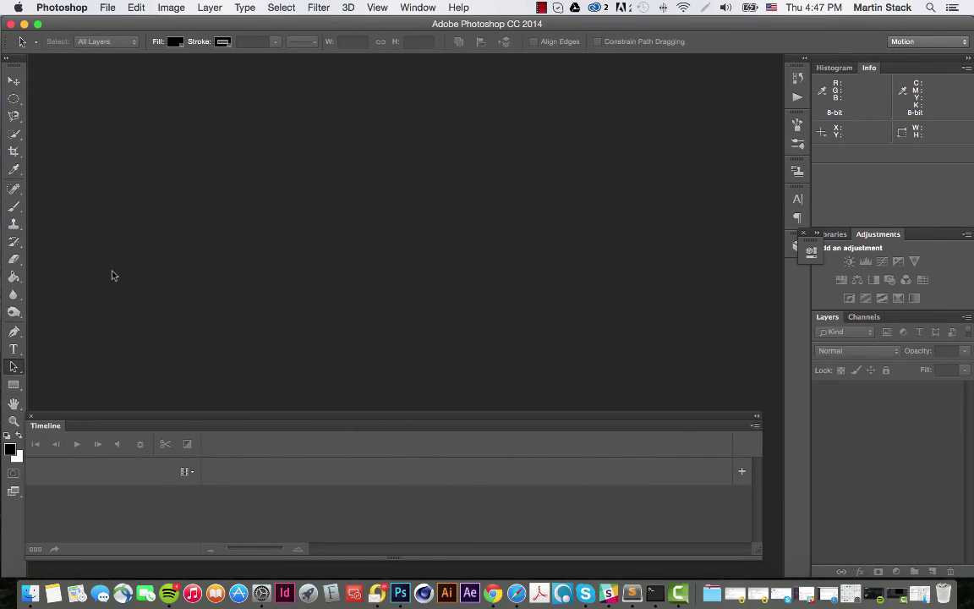
drag(56, 419, 68, 424)
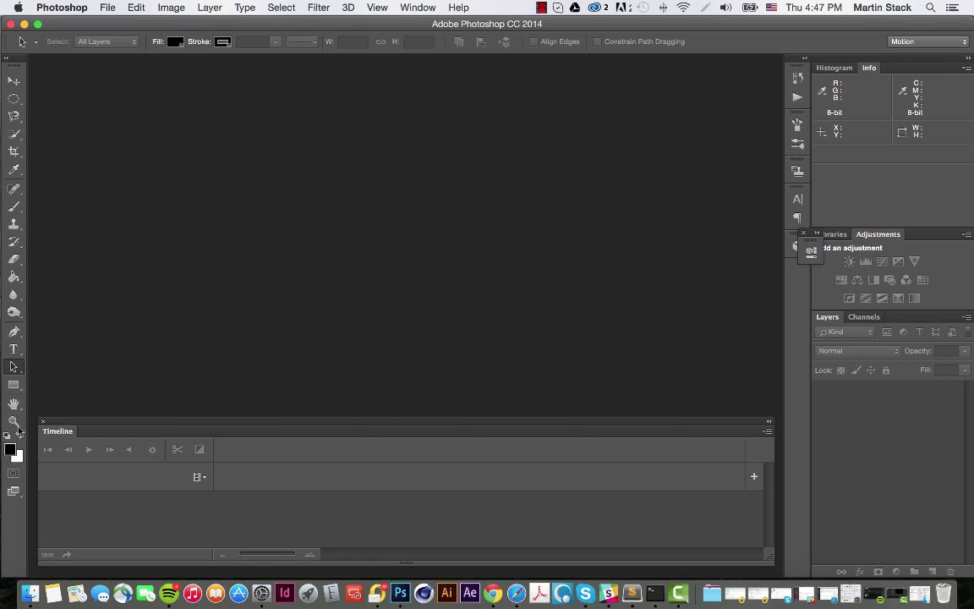
click(42, 422)
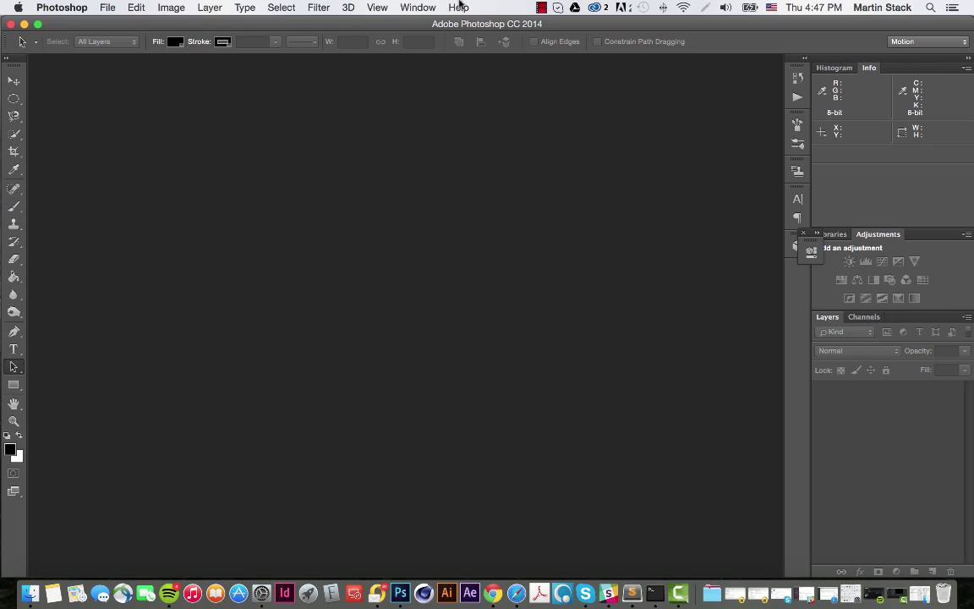
Switch to the Essentials workspace, then back to the Motion workspace
click(401, 6)
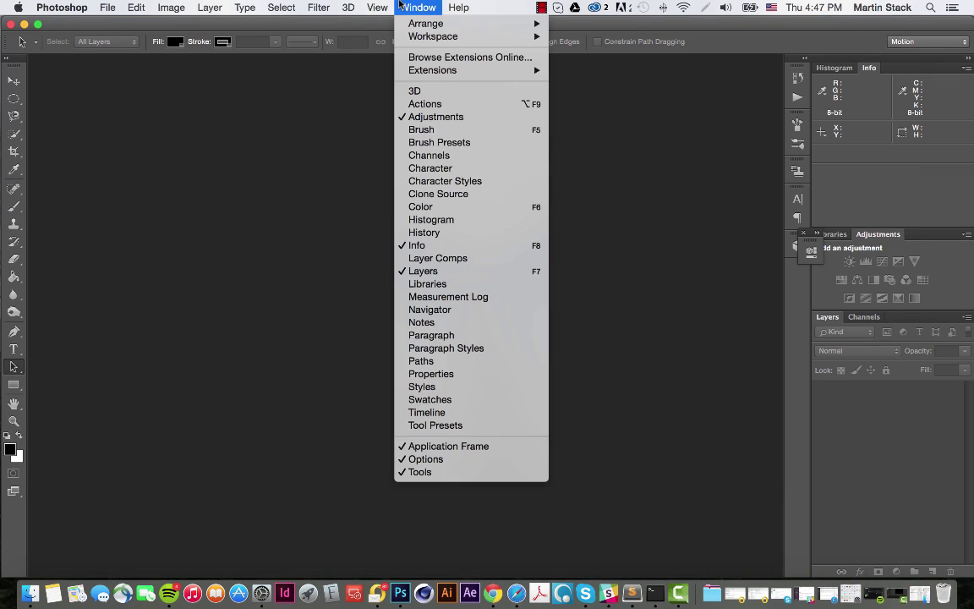
mouse_move(382, 6)
mouse_move(416, 7)
mouse_move(422, 28)
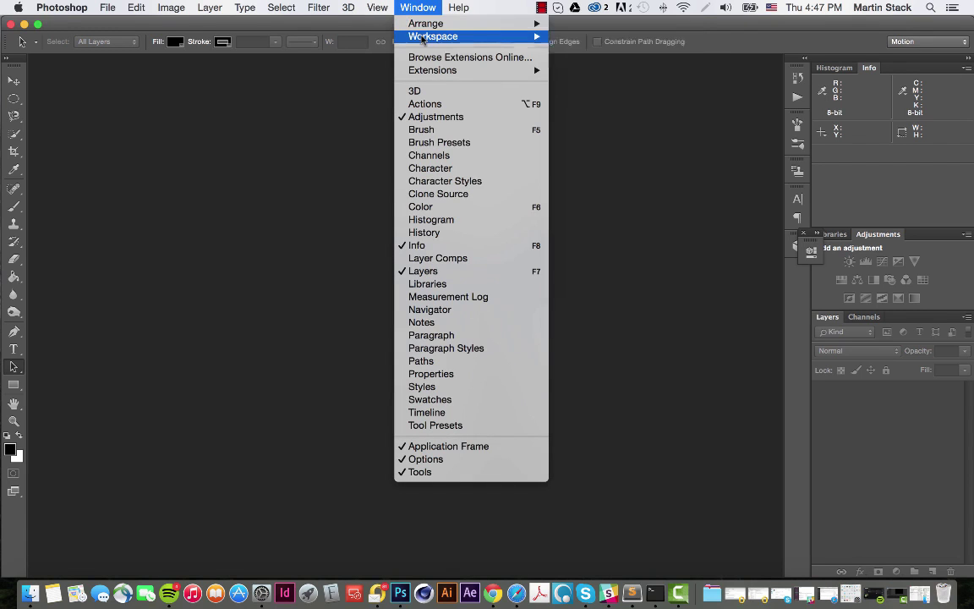
click(642, 36)
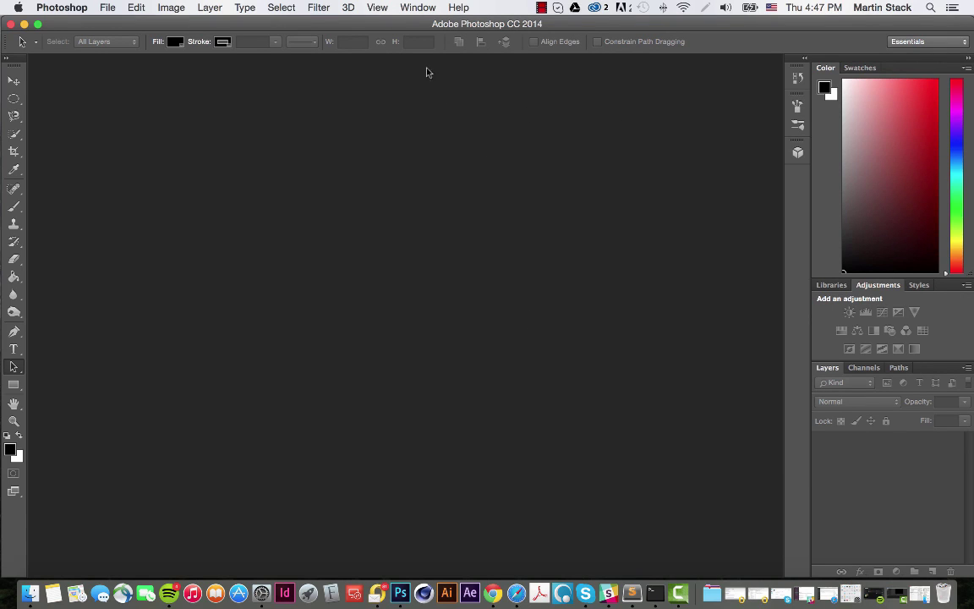
click(417, 7)
mouse_move(449, 40)
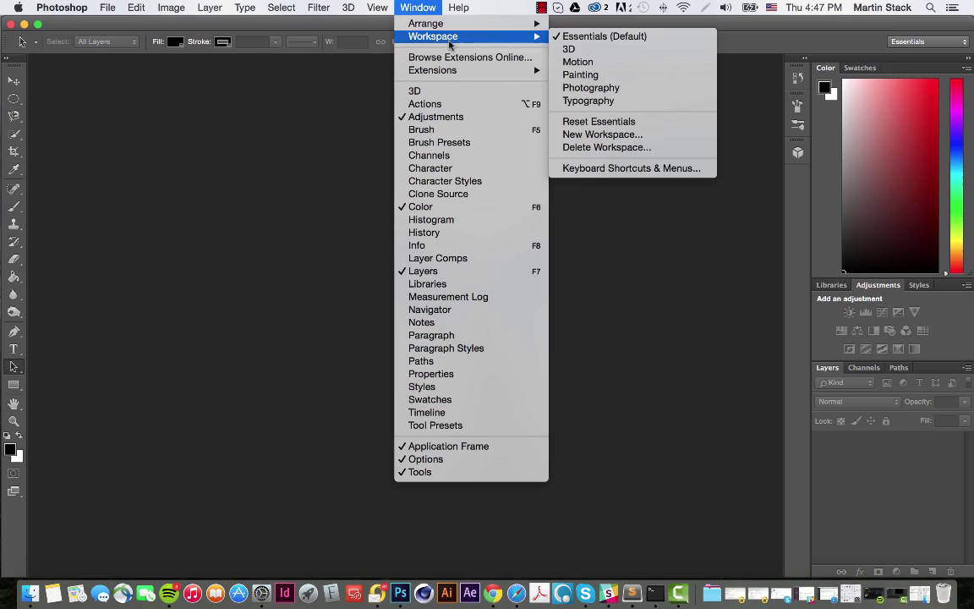
click(606, 65)
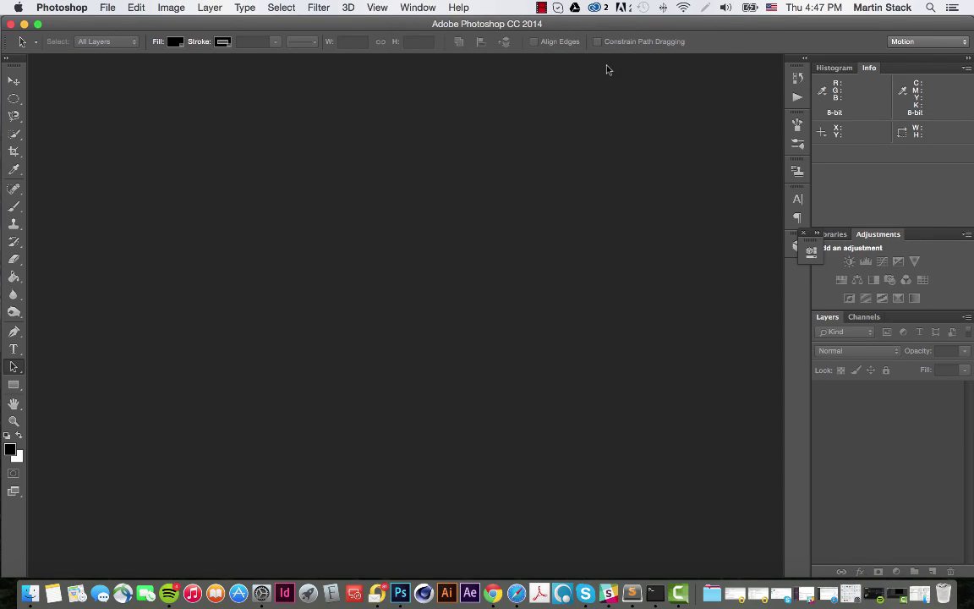
click(418, 7)
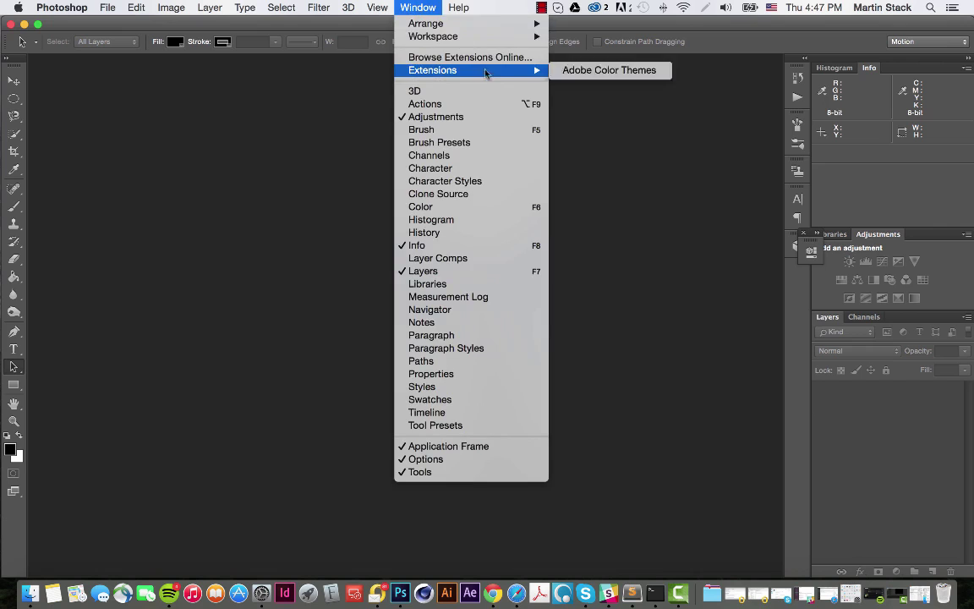
Reset the Motion workspace, then bring up the Adjustments, Info and Histogram panels
mouse_move(477, 34)
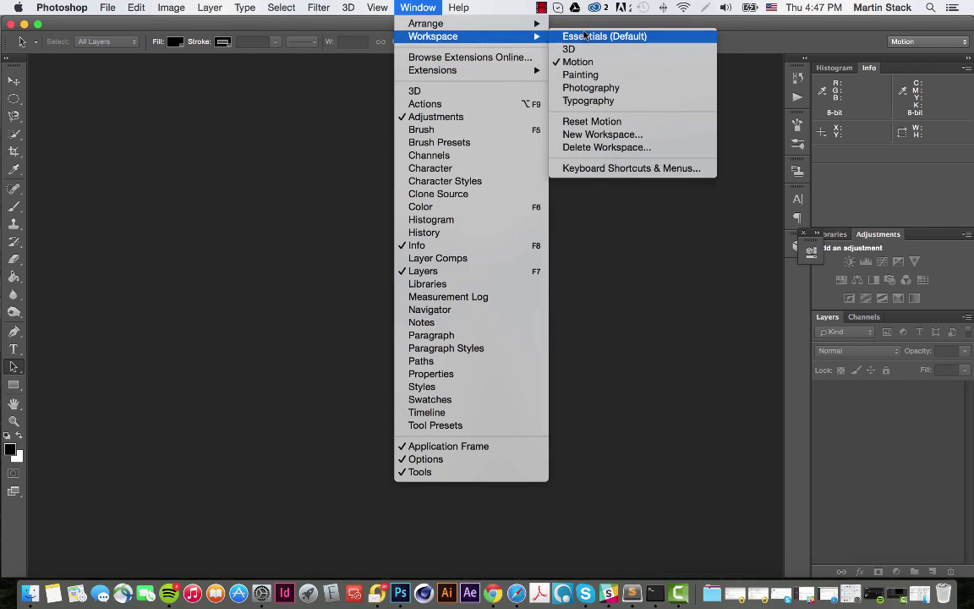
click(607, 116)
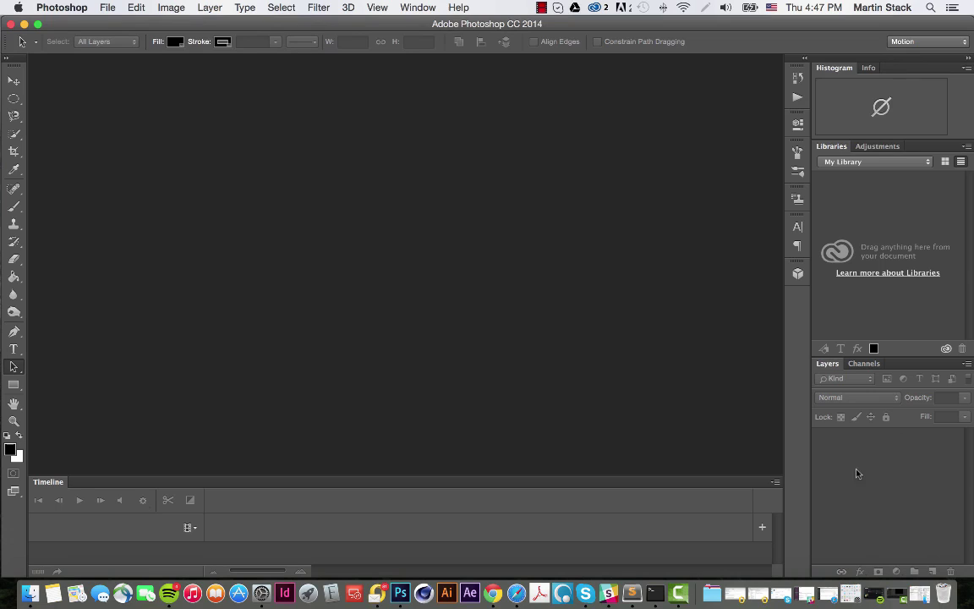
click(879, 146)
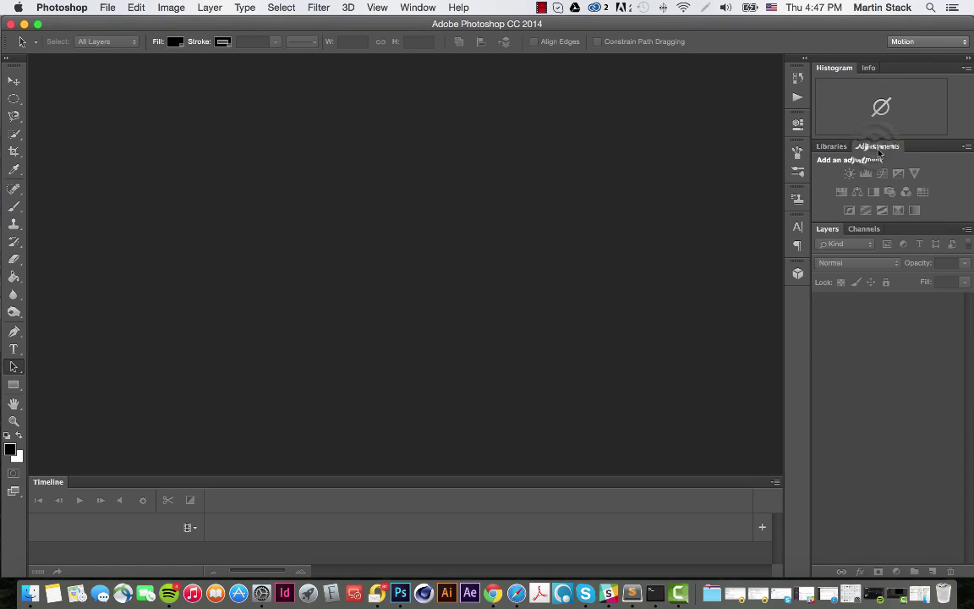
click(867, 68)
click(845, 69)
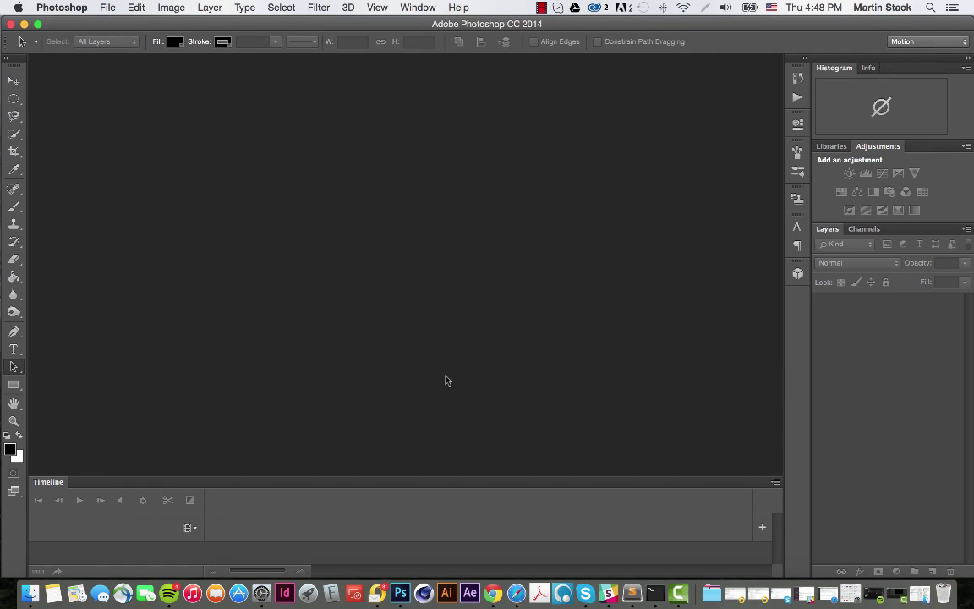
Open bike_480.mov from Photoshop's recent files list
click(189, 529)
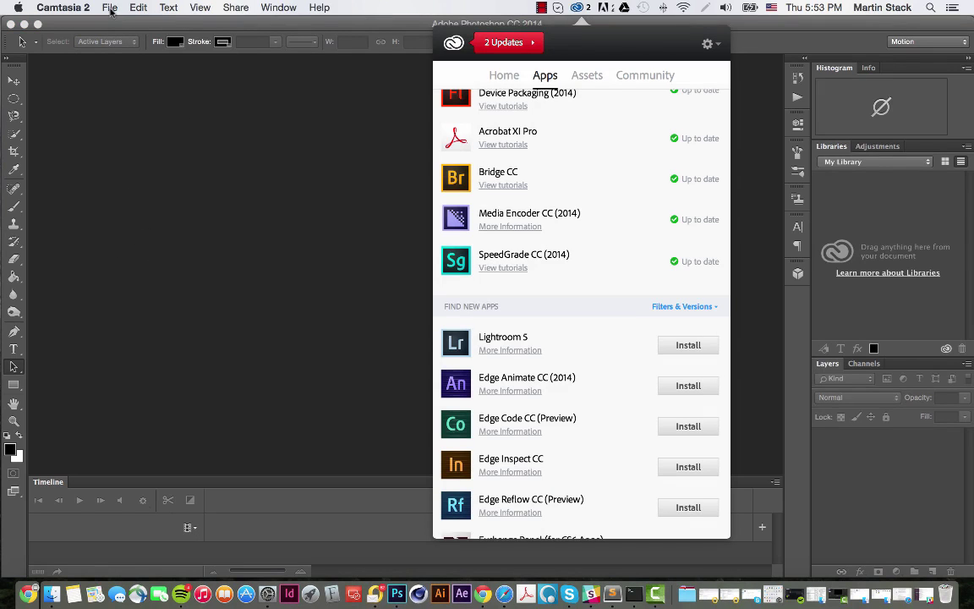
click(237, 122)
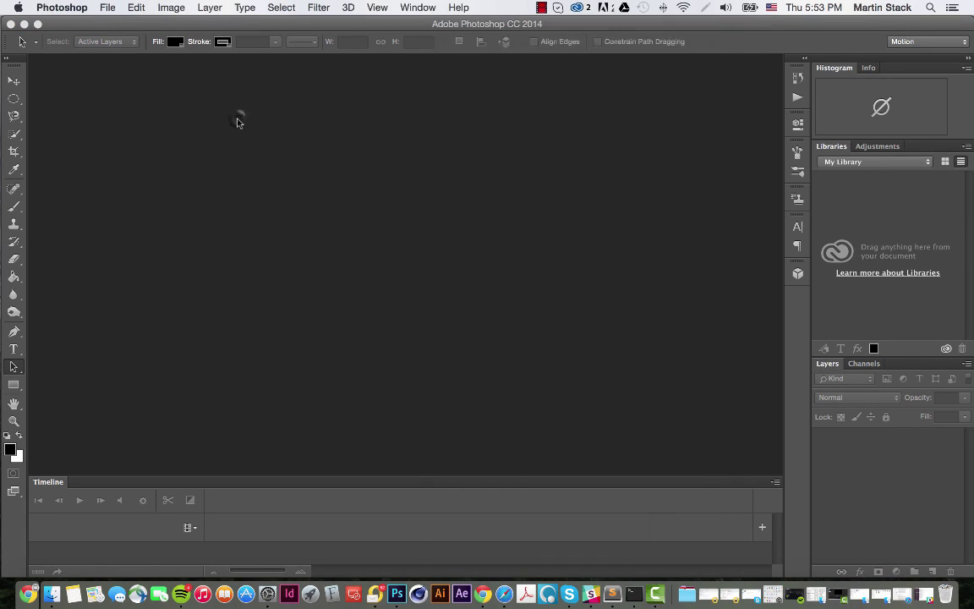
click(107, 7)
mouse_move(269, 76)
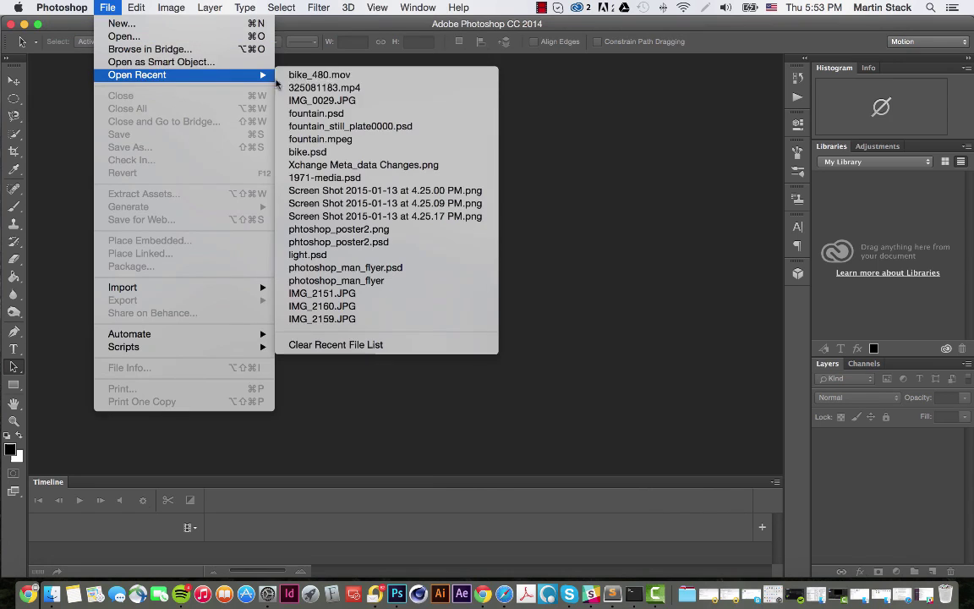
click(353, 78)
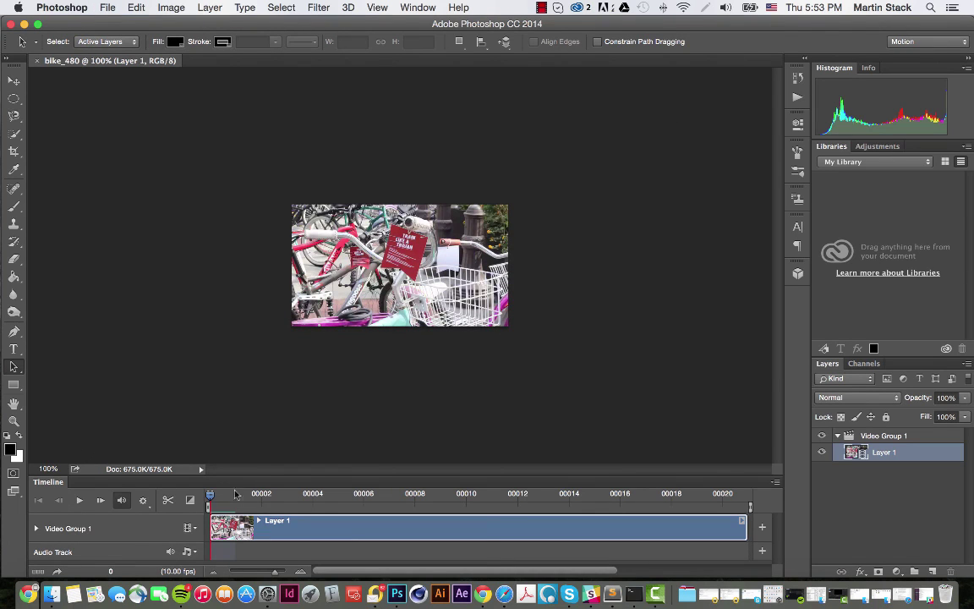
Play the bike clip to preview it, then park the playhead at frame 10
key(space)
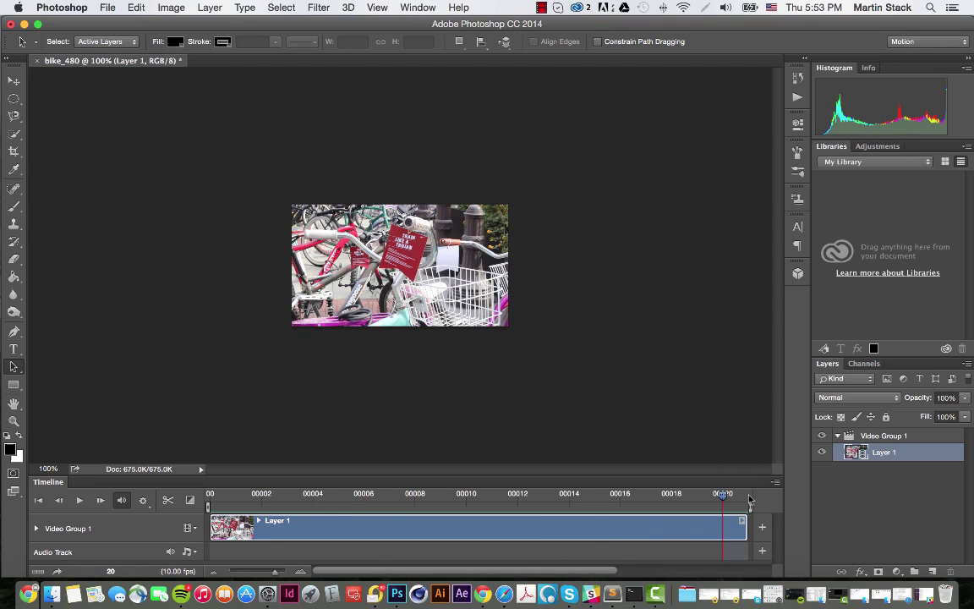
drag(385, 494, 474, 496)
key(space)
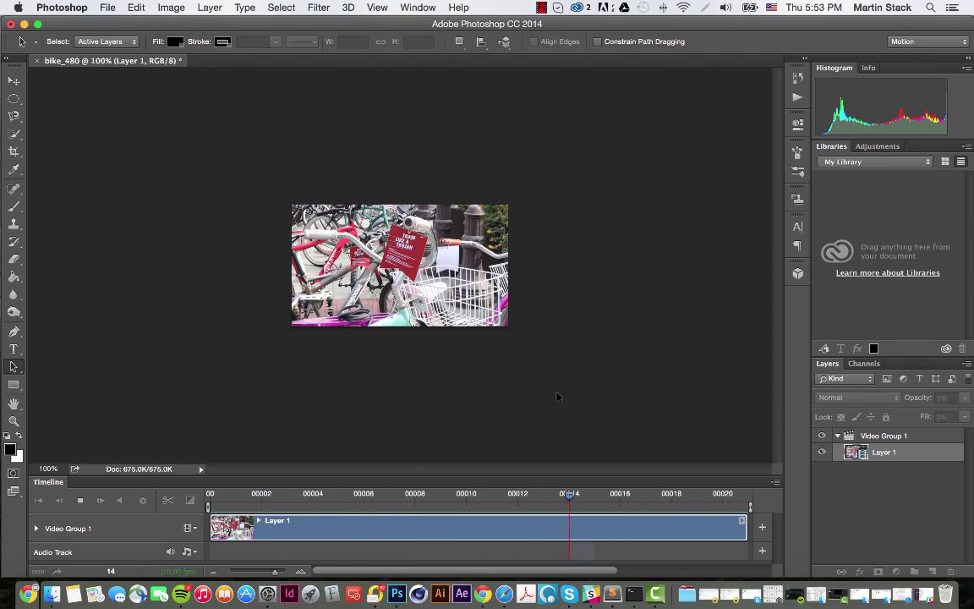
key(space)
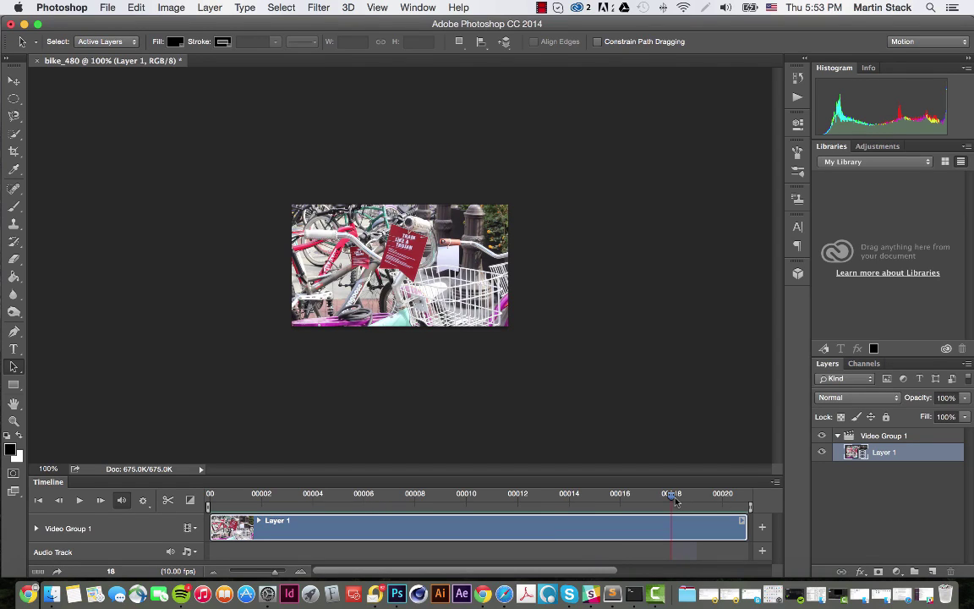
mouse_move(674, 499)
mouse_move(441, 500)
mouse_down()
mouse_move(463, 507)
mouse_move(456, 512)
mouse_up()
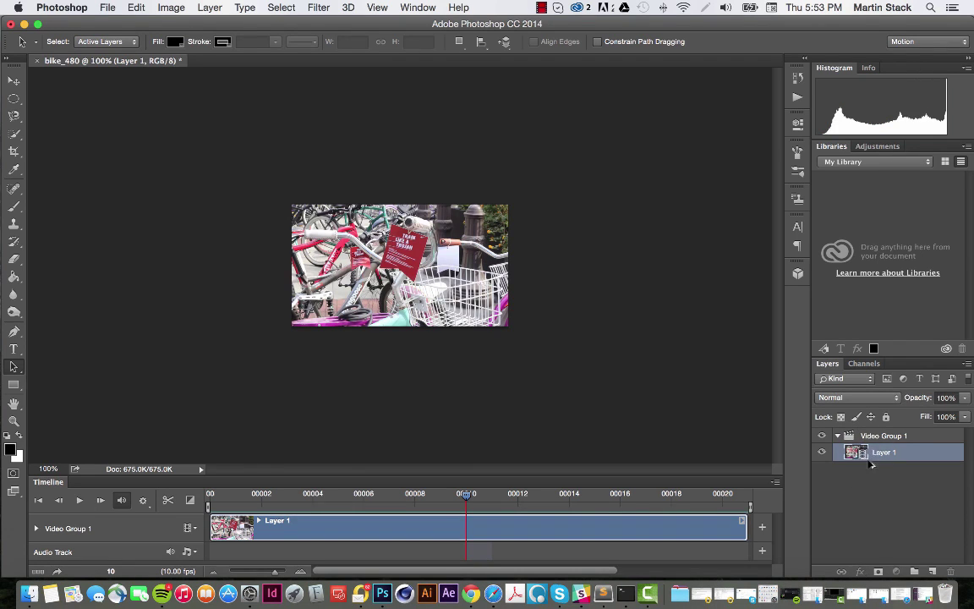
Duplicate Layer 1, trim the copy to start at frame 10, and move it to the timeline start
drag(868, 456, 863, 488)
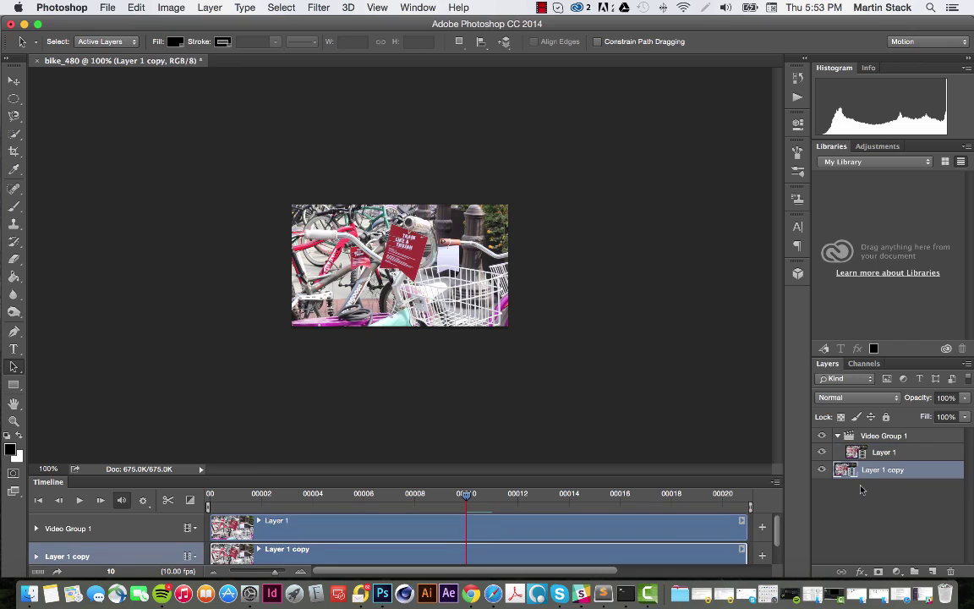
scroll(661, 530, down, 1)
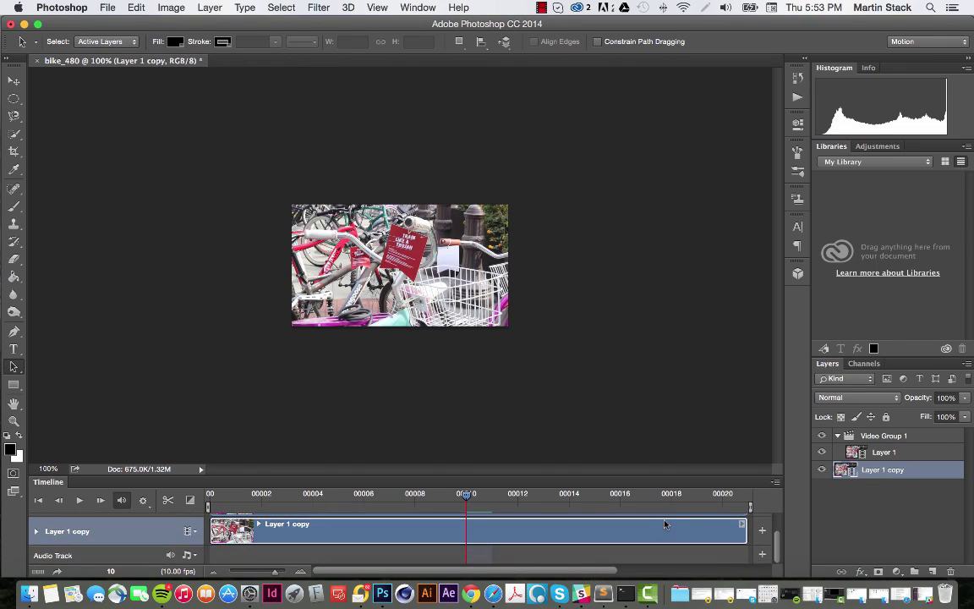
scroll(662, 525, up, 1)
scroll(661, 524, down, 1)
drag(209, 524, 468, 531)
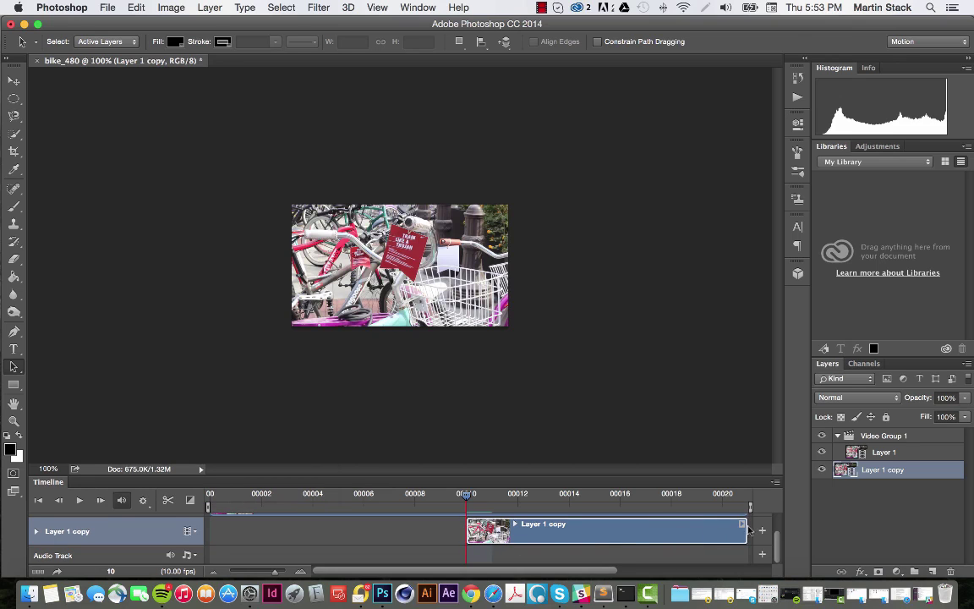
drag(706, 530, 462, 527)
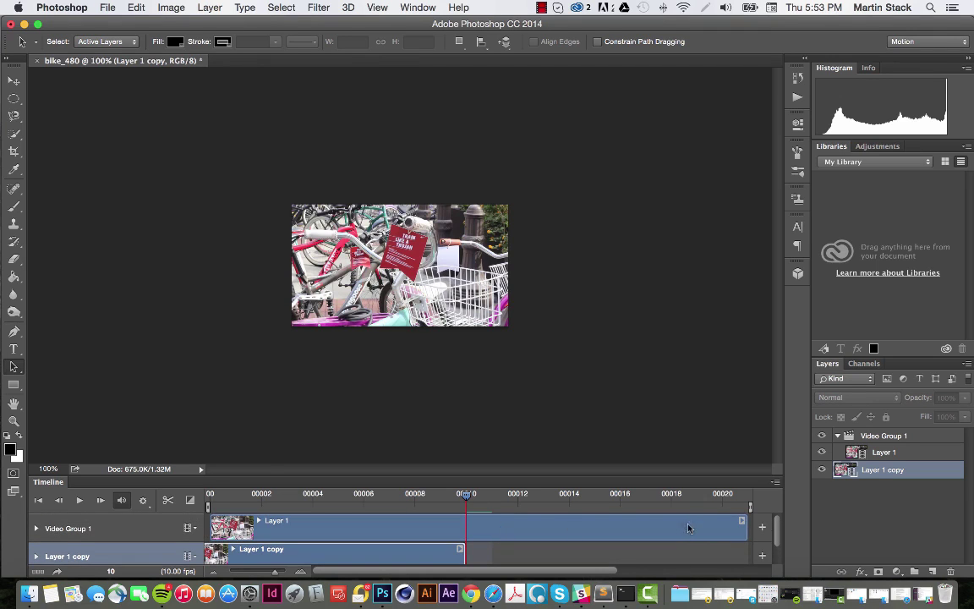
Trim Layer 1 to end at frame 10, place it after the copy, and play from the start
click(714, 532)
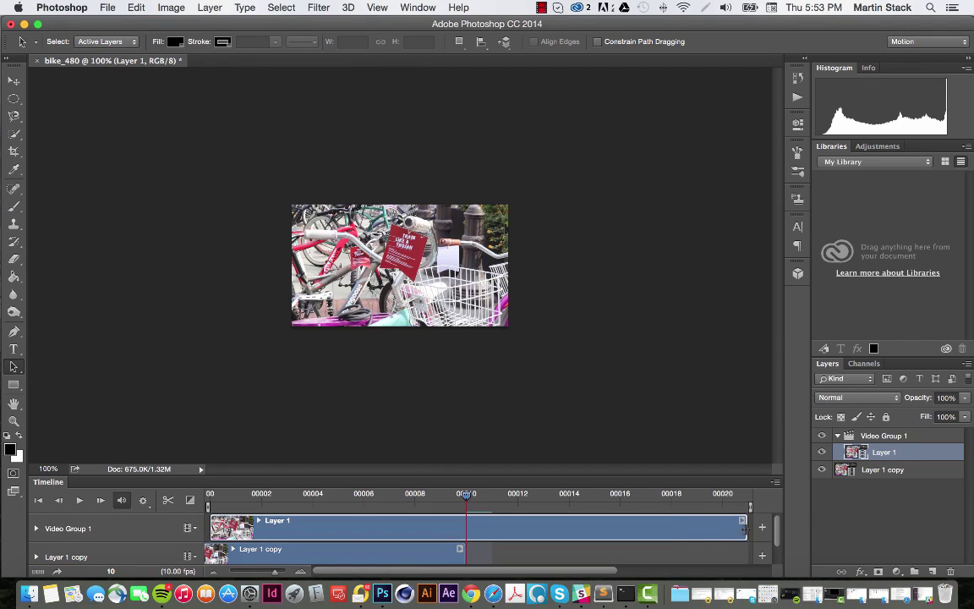
drag(743, 529, 469, 538)
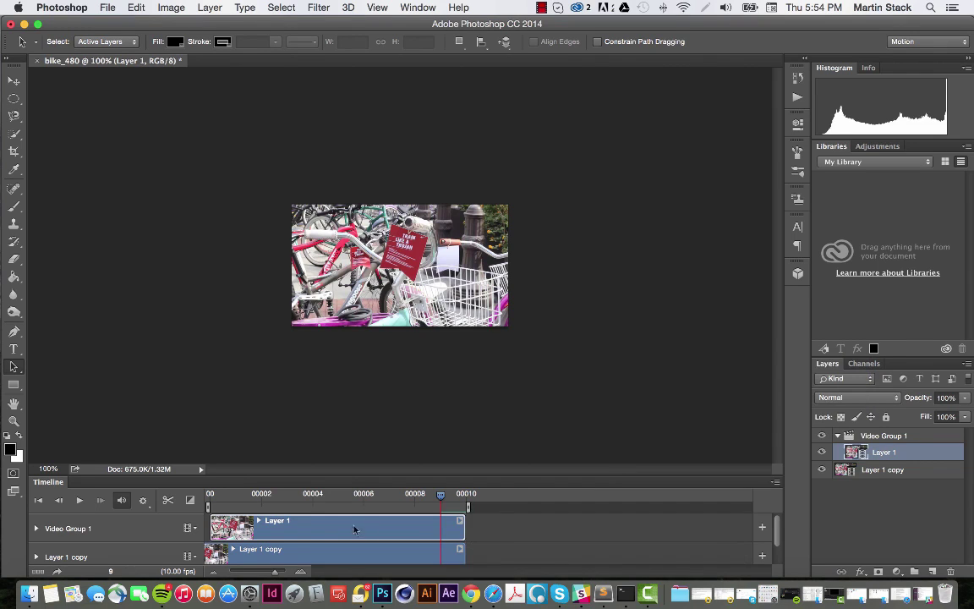
drag(311, 530, 529, 531)
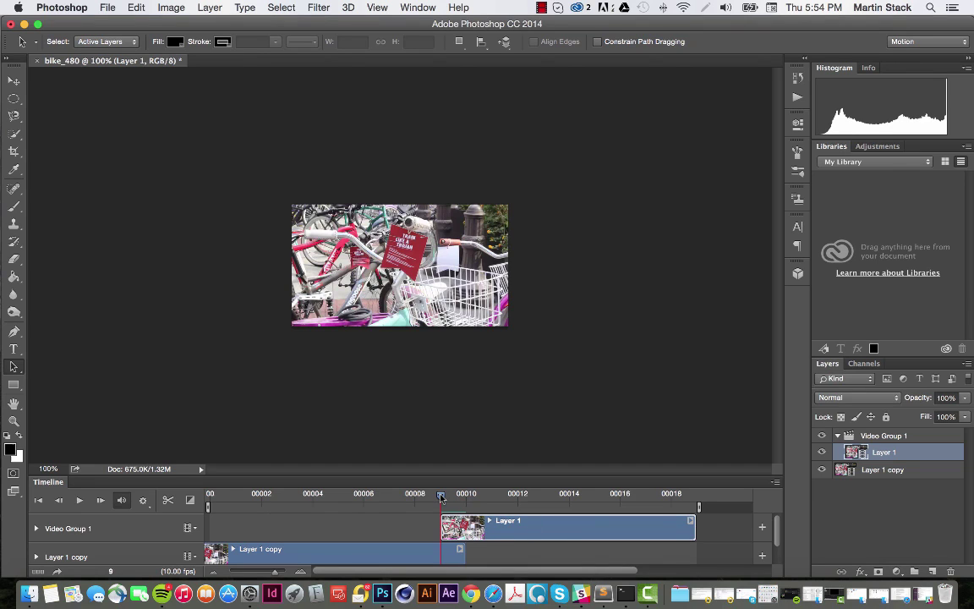
click(210, 494)
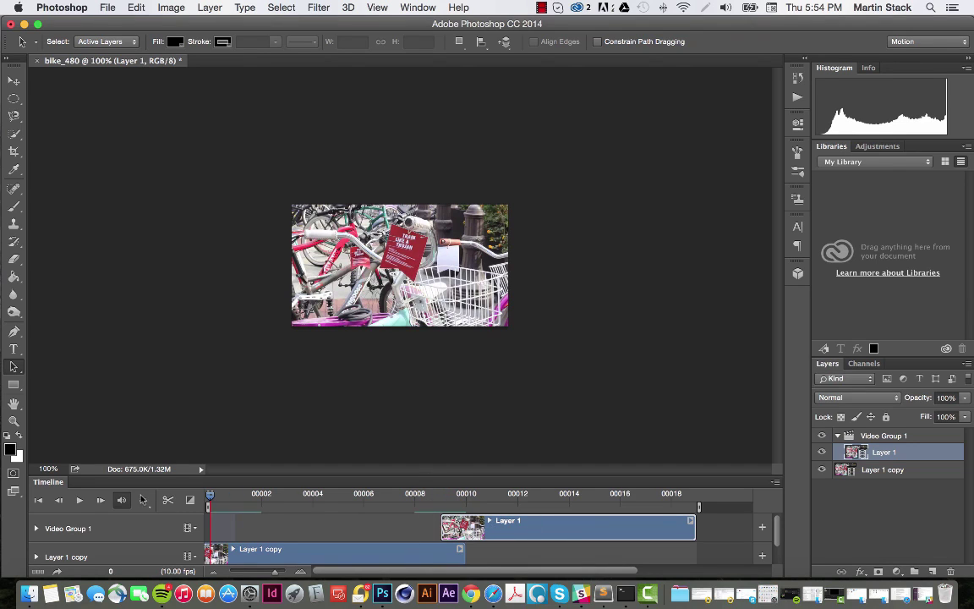
key(space)
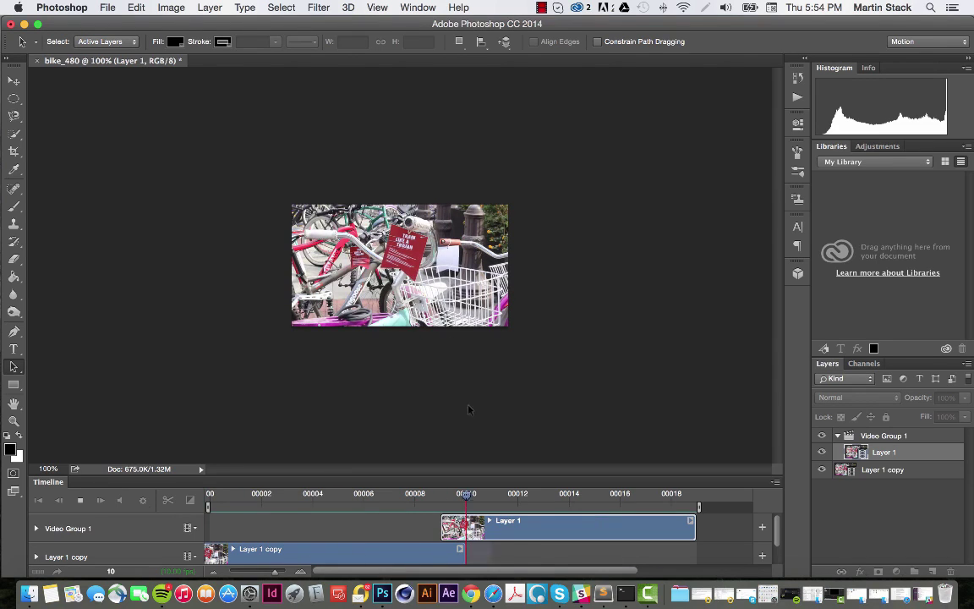
Stop playback, move Layer 1 into the copy's track, and bring up the transition choices
key(space)
drag(486, 535, 535, 556)
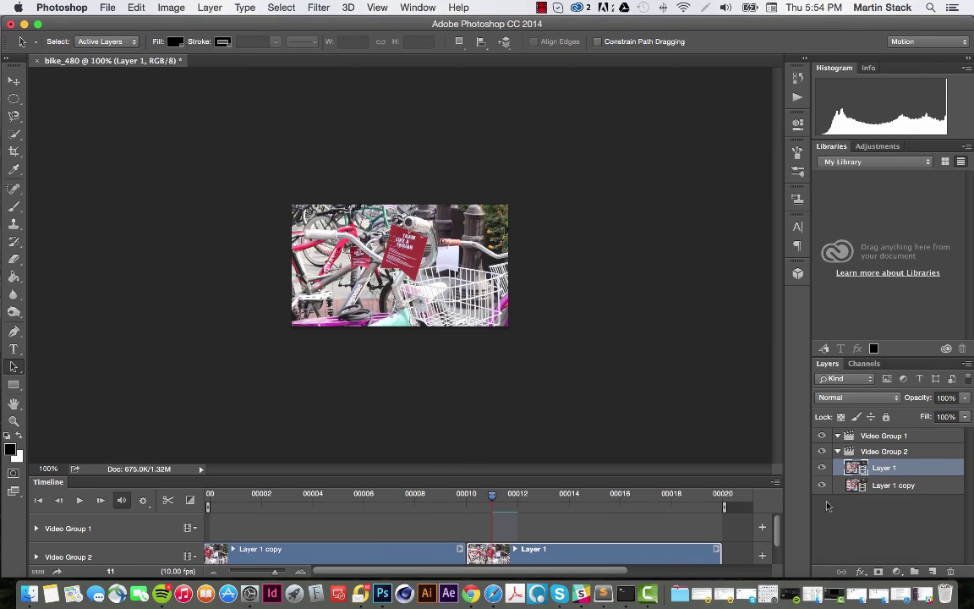
scroll(489, 547, down, 1)
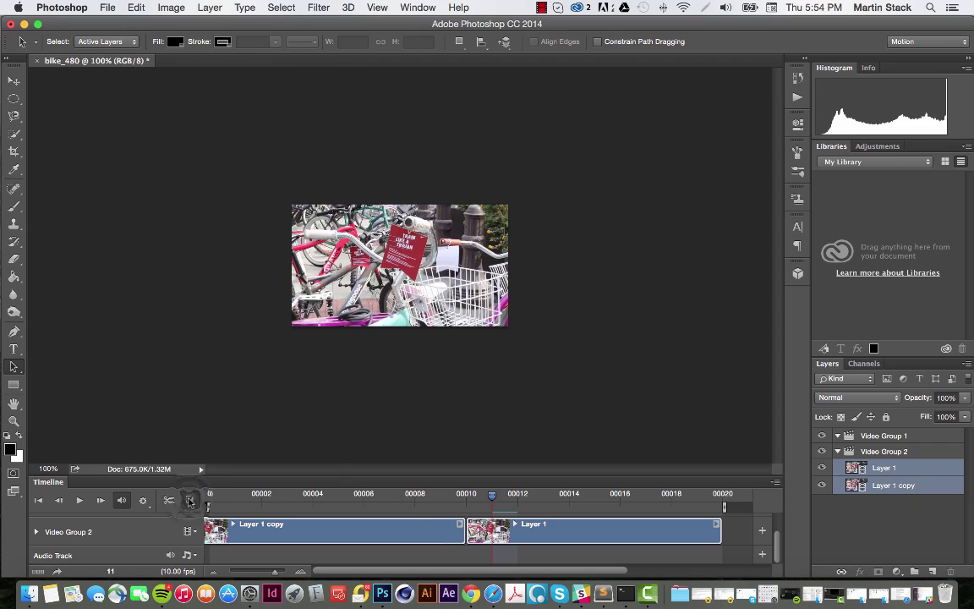
click(191, 500)
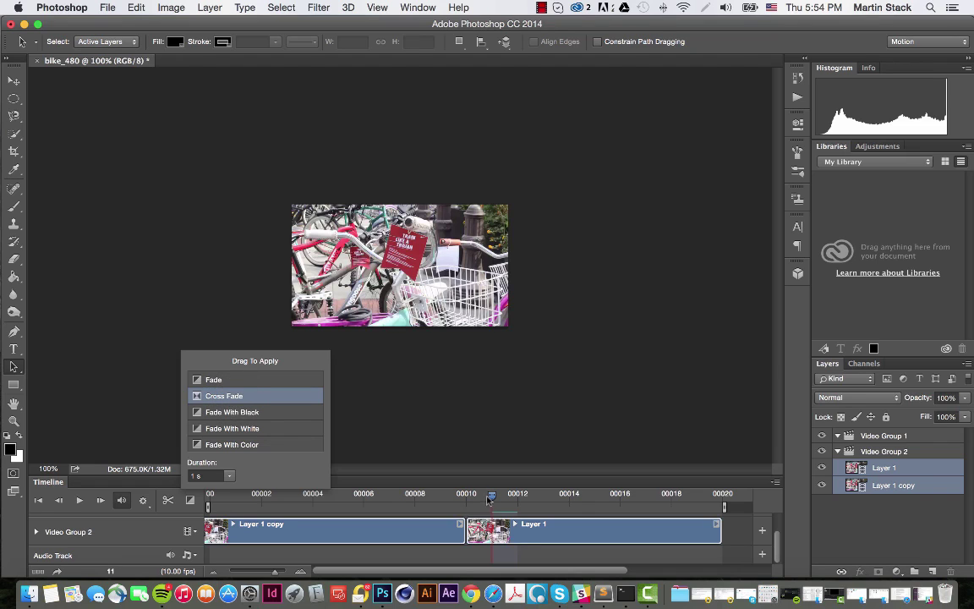
Apply a 1 s Cross Fade at the cut between the clips and play from frame 0
drag(239, 397, 442, 518)
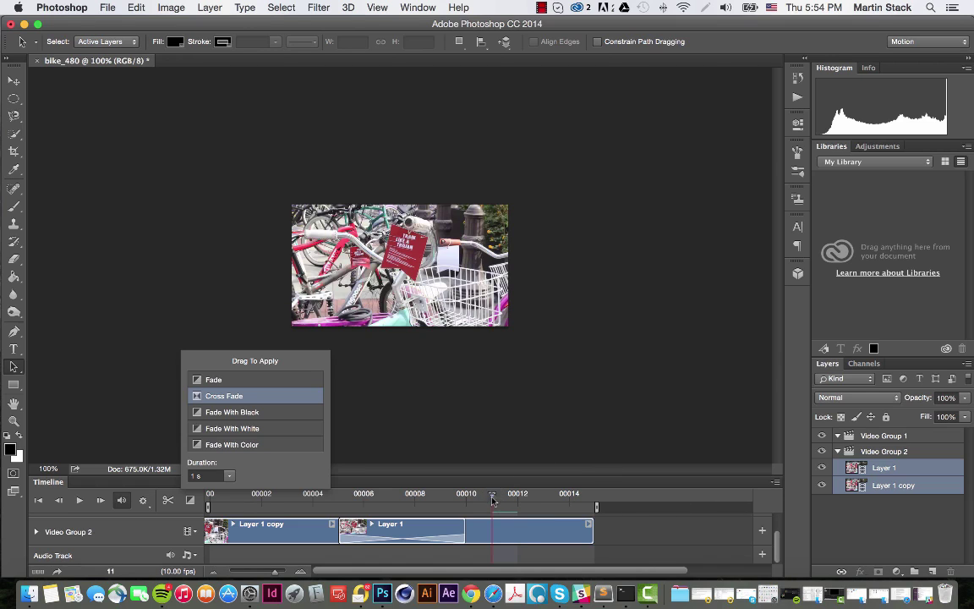
drag(495, 496, 210, 495)
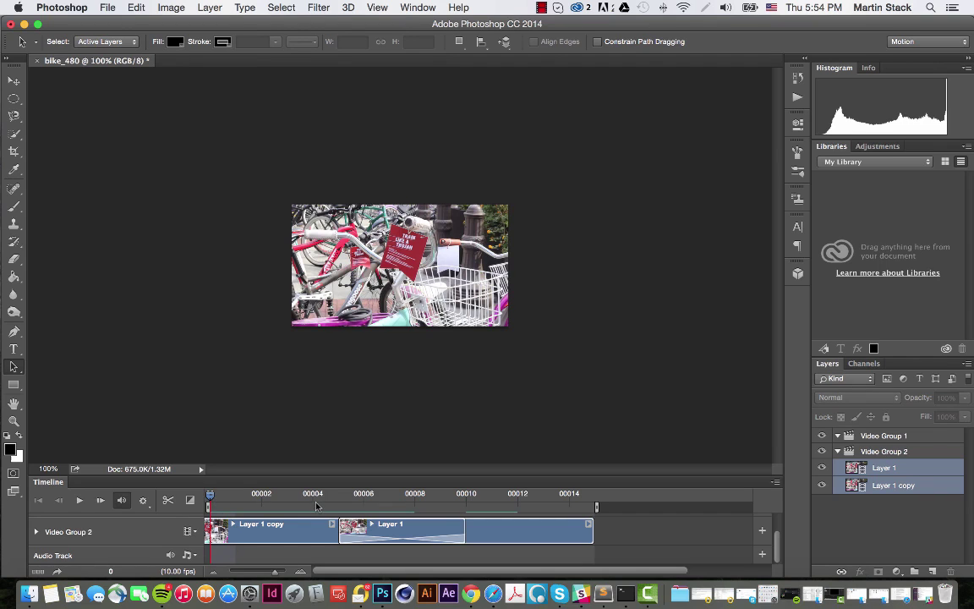
key(space)
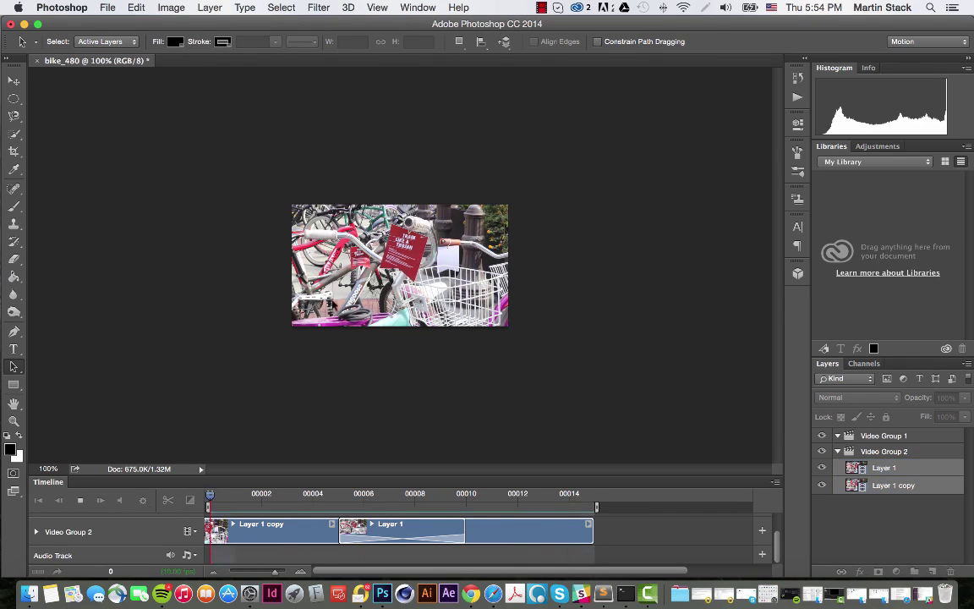
Fit the video to the window, select the cross fade, and play it back to check
key(super+0)
click(261, 494)
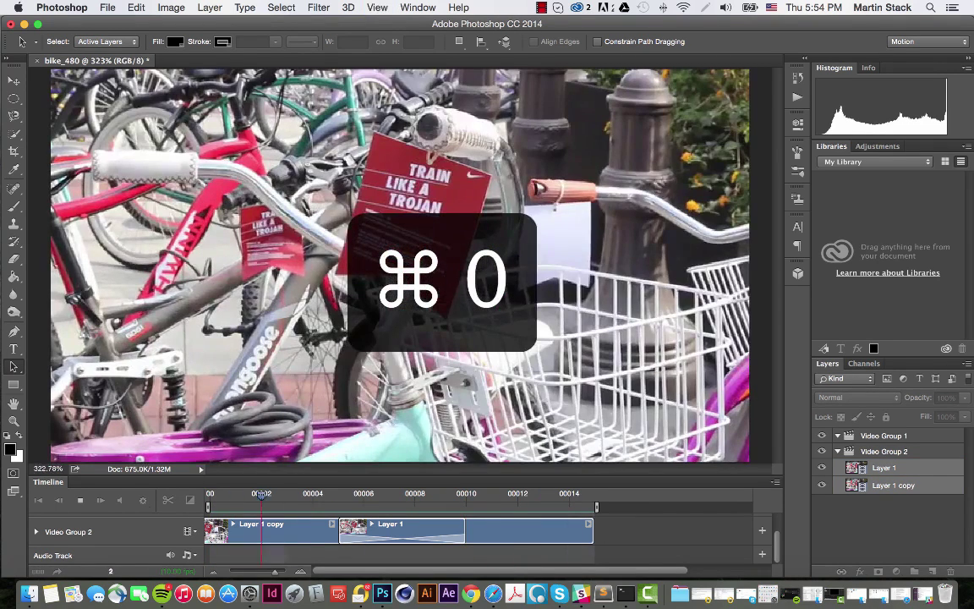
mouse_move(261, 494)
mouse_down()
mouse_move(517, 494)
mouse_move(261, 494)
mouse_up()
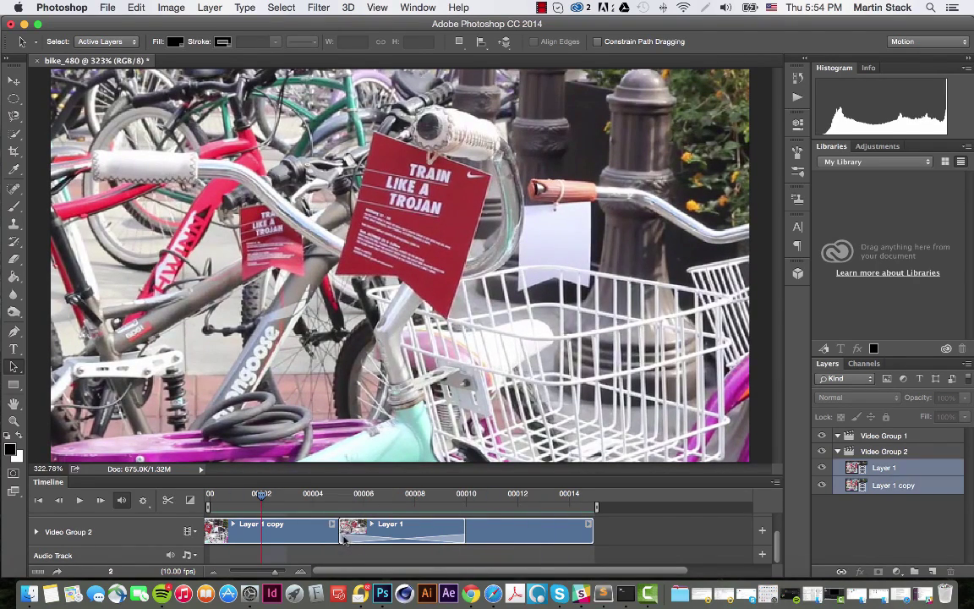
drag(343, 539, 409, 541)
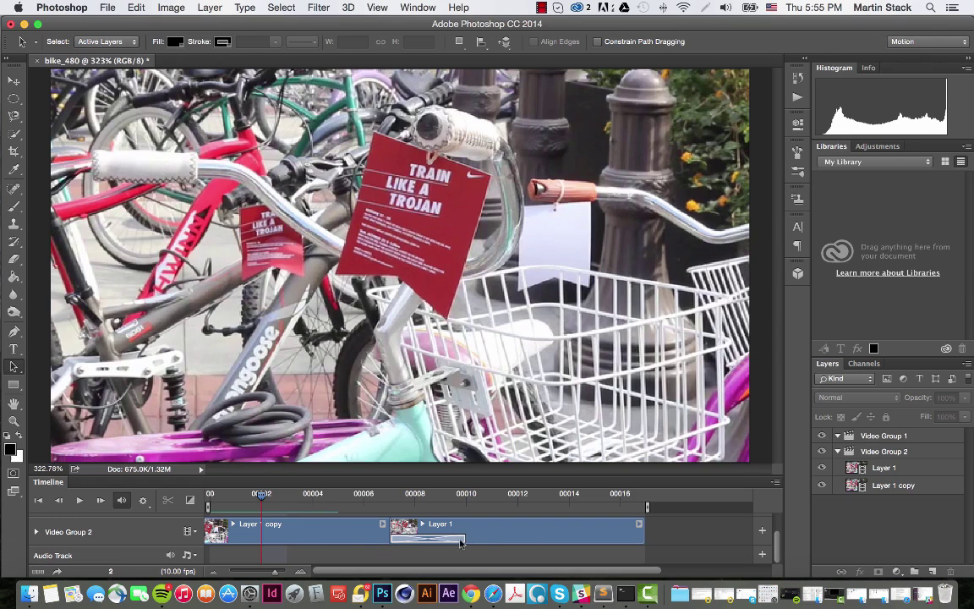
key(space)
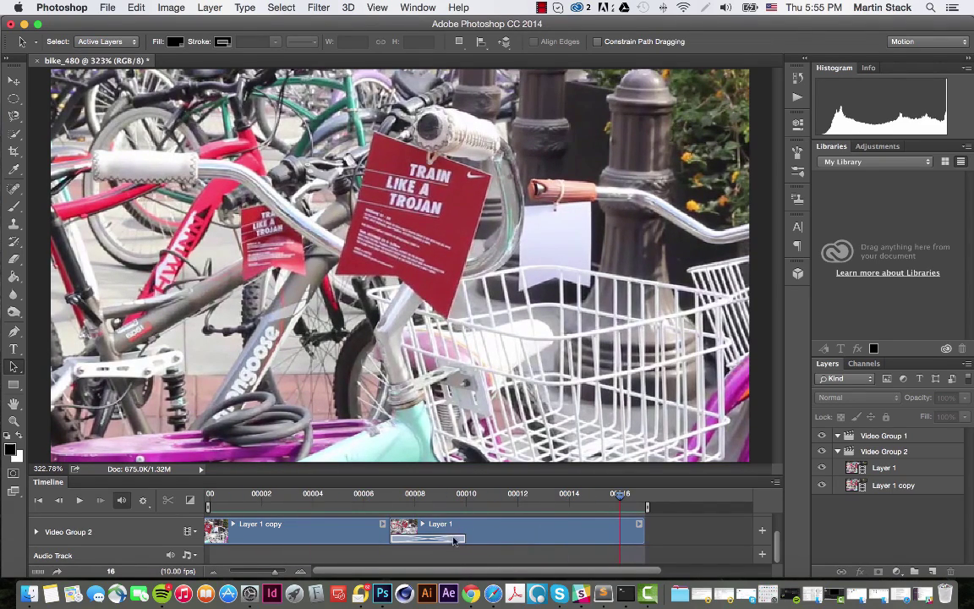
Try lengthening the copy's overlap, undo it, and replay the sequence before stopping
drag(386, 531, 429, 543)
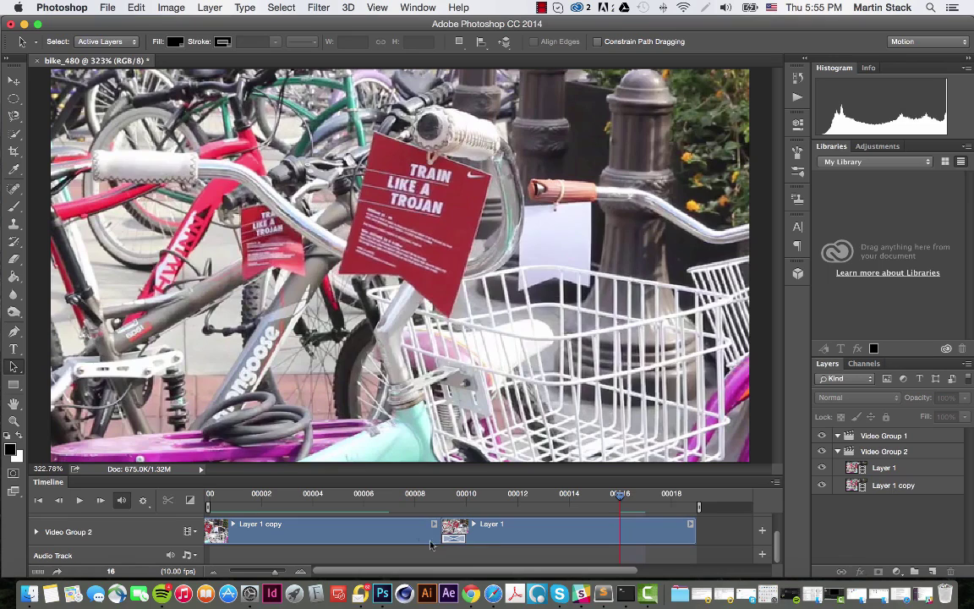
key(space)
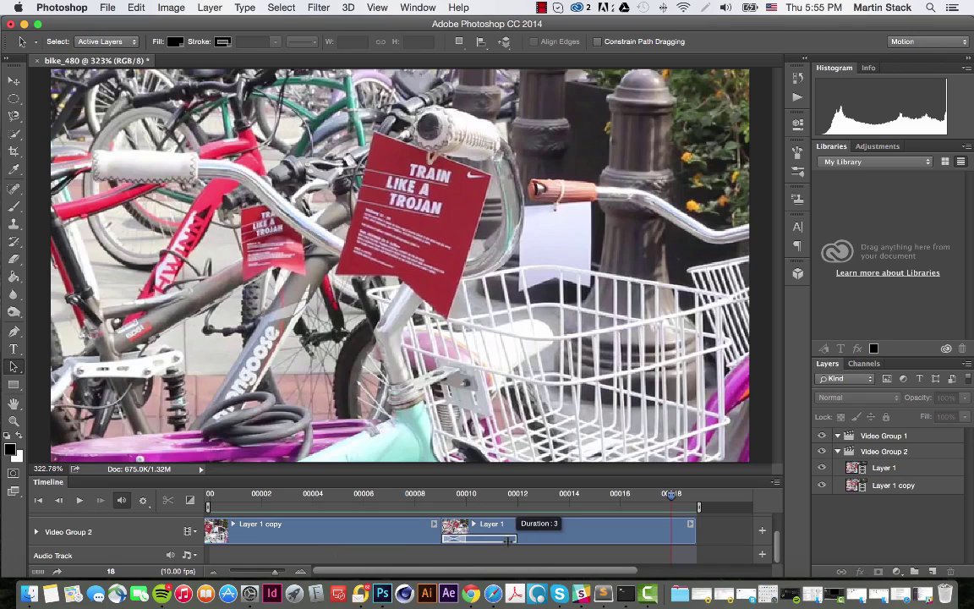
key(super+z)
key(space)
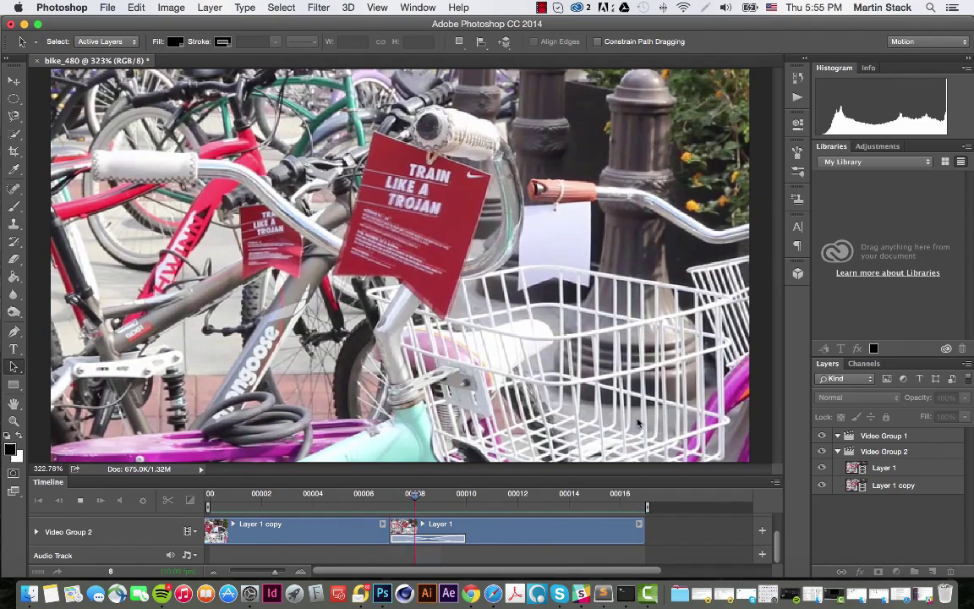
key(space)
Rewind to frame 0 and save as bike_cinemagraph.psd with Maximize Compatibility on
drag(539, 497, 145, 505)
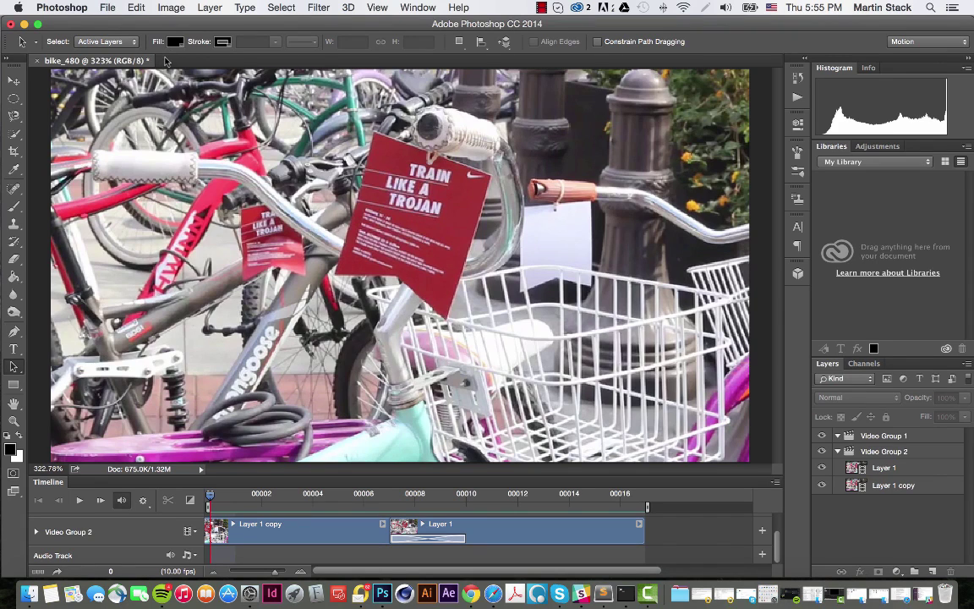
key(super+s)
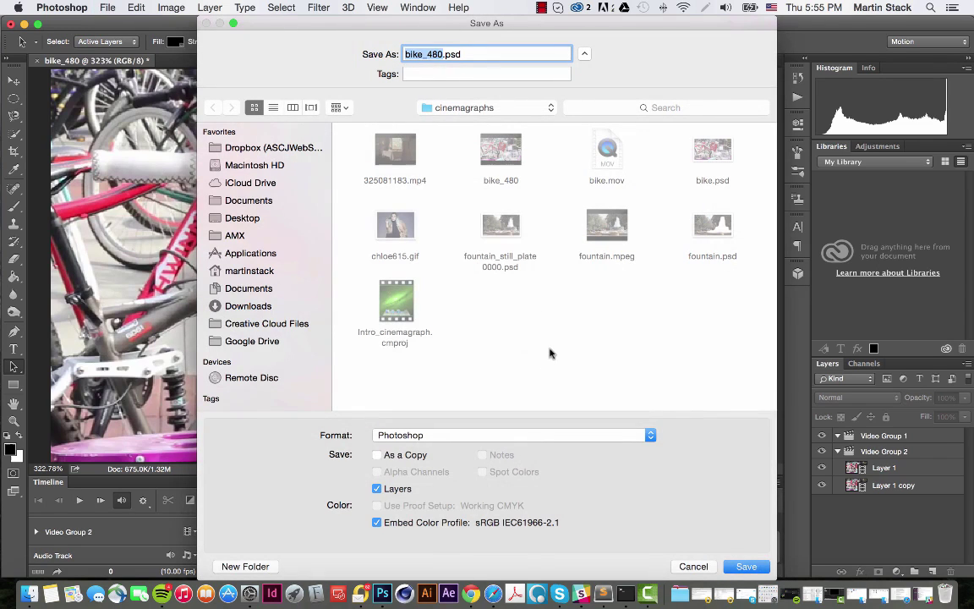
text(bi)
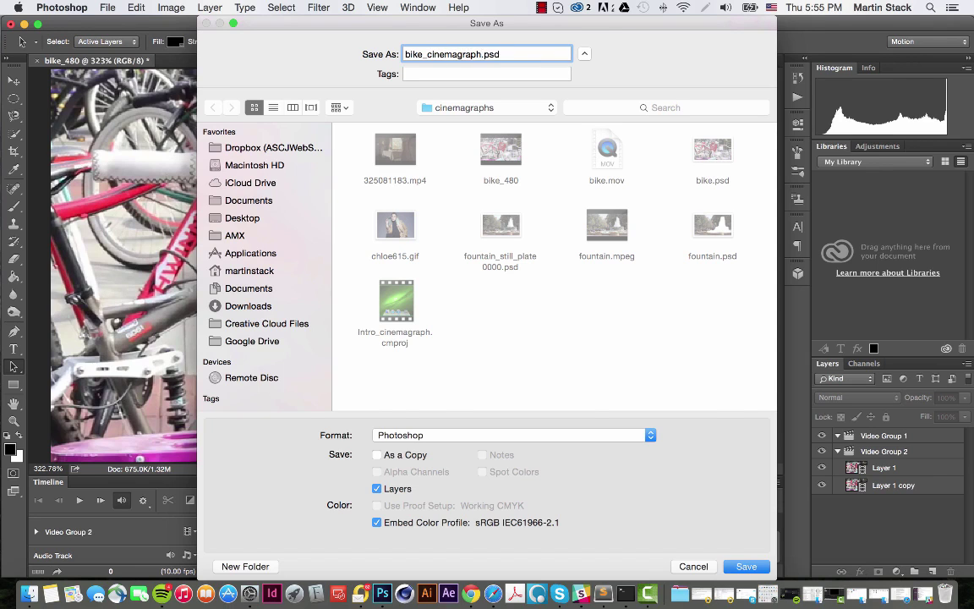
key(Return)
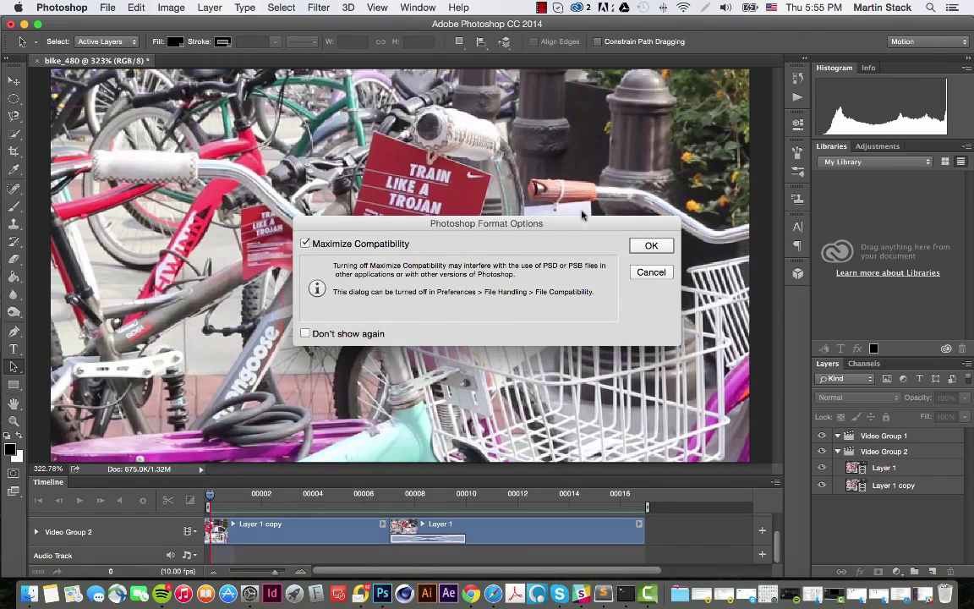
click(651, 245)
click(108, 7)
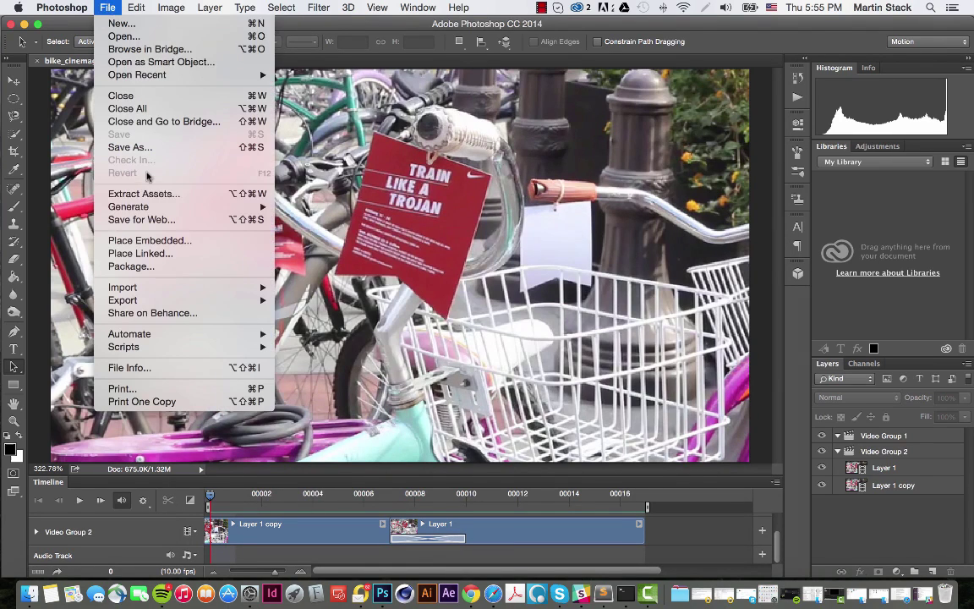
Open Save for Web with the GIF 128 Dithered preset and looping set to Forever
click(163, 222)
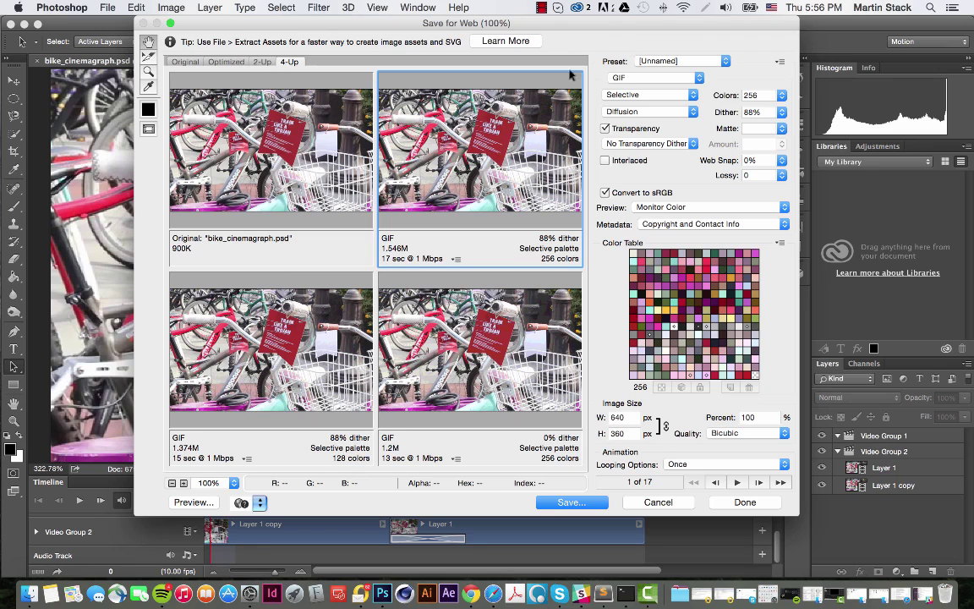
click(681, 61)
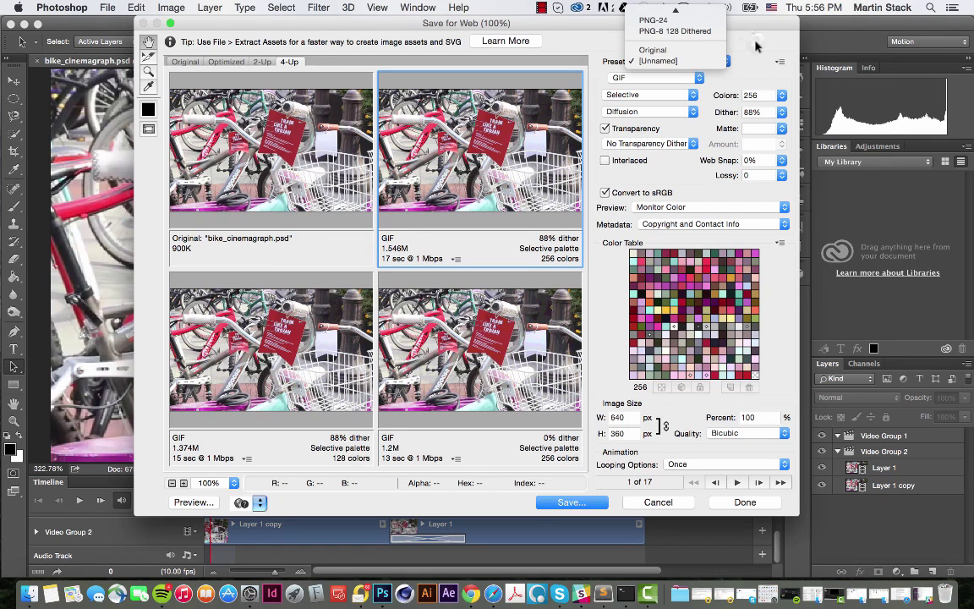
click(756, 46)
click(710, 63)
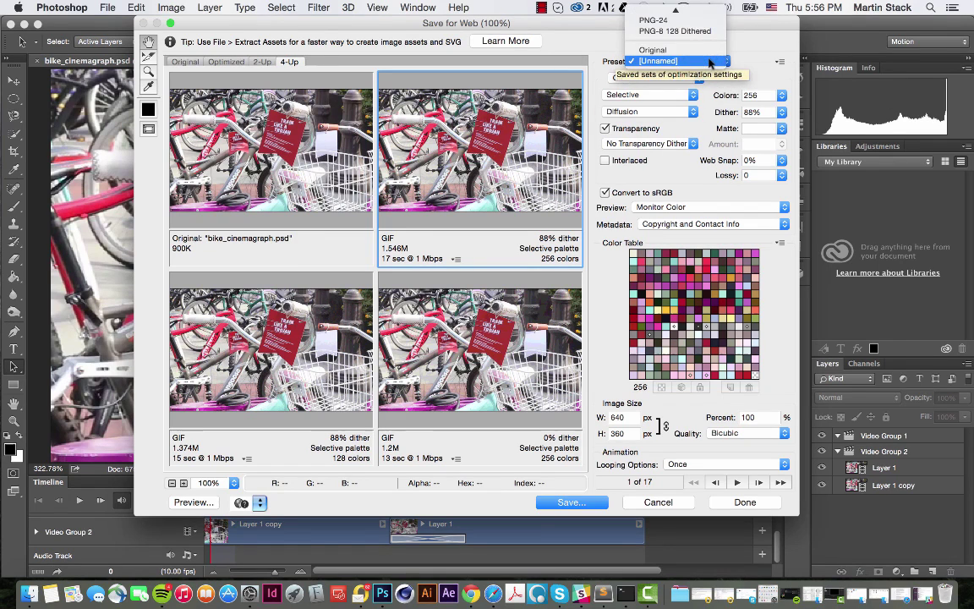
mouse_move(676, 12)
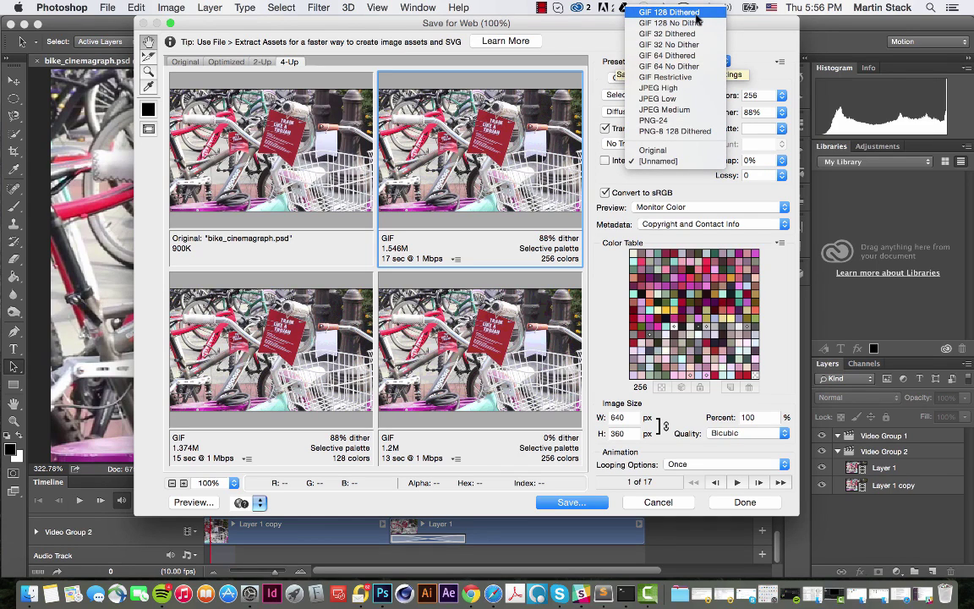
click(694, 15)
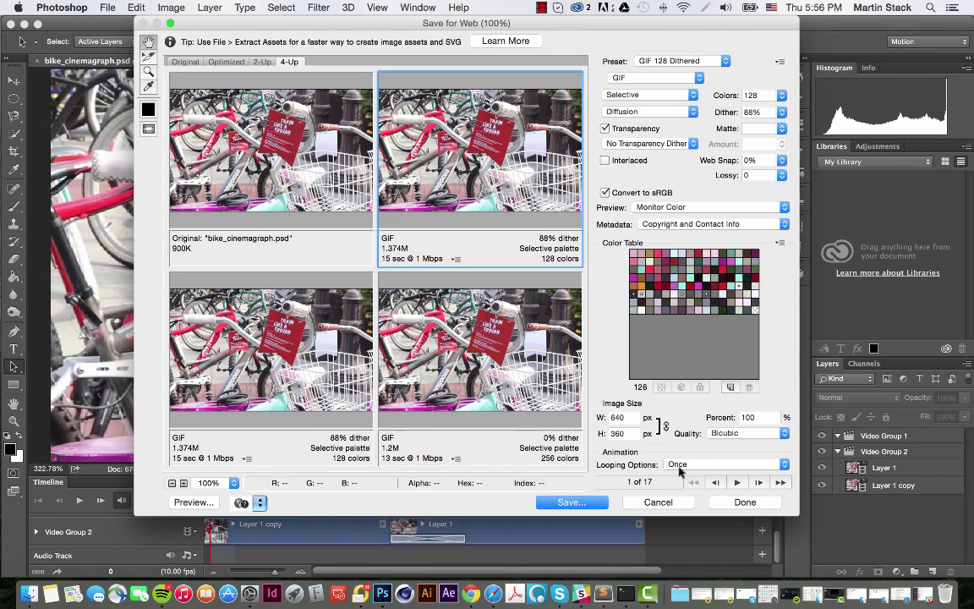
click(714, 465)
click(725, 478)
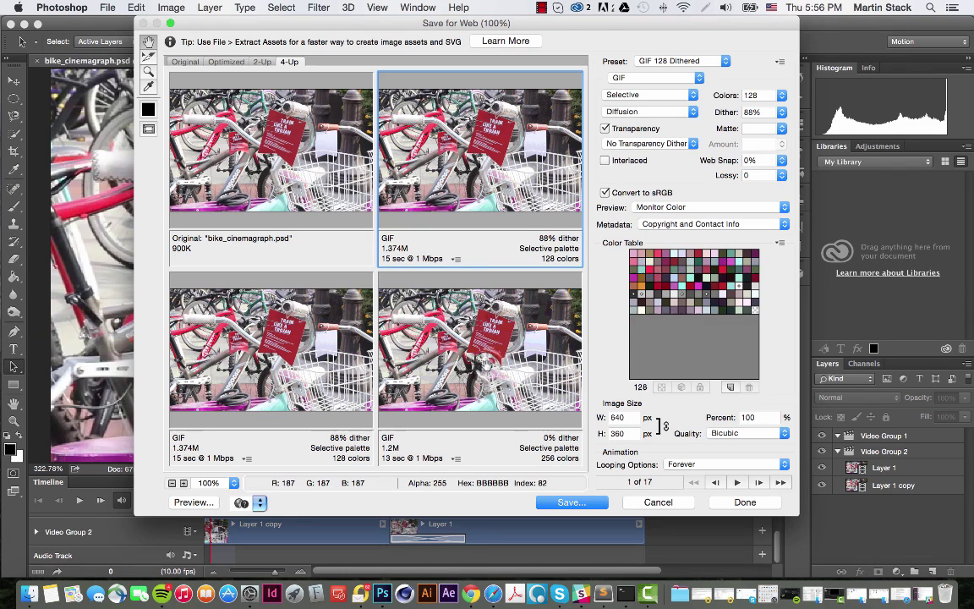
Compare the GIF versions, keep 128 Dithered, and view the Optimized preview at 200%
click(437, 329)
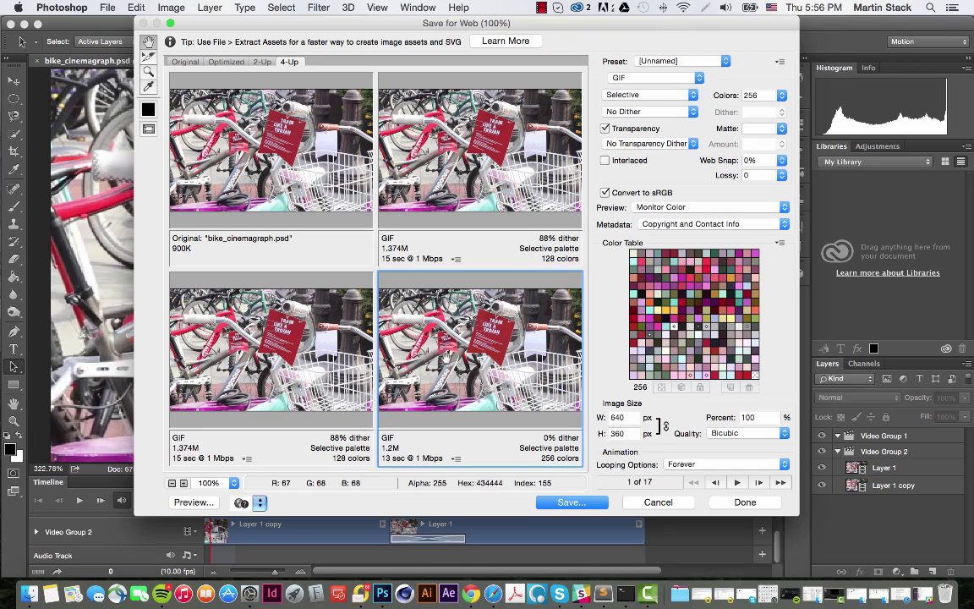
click(313, 365)
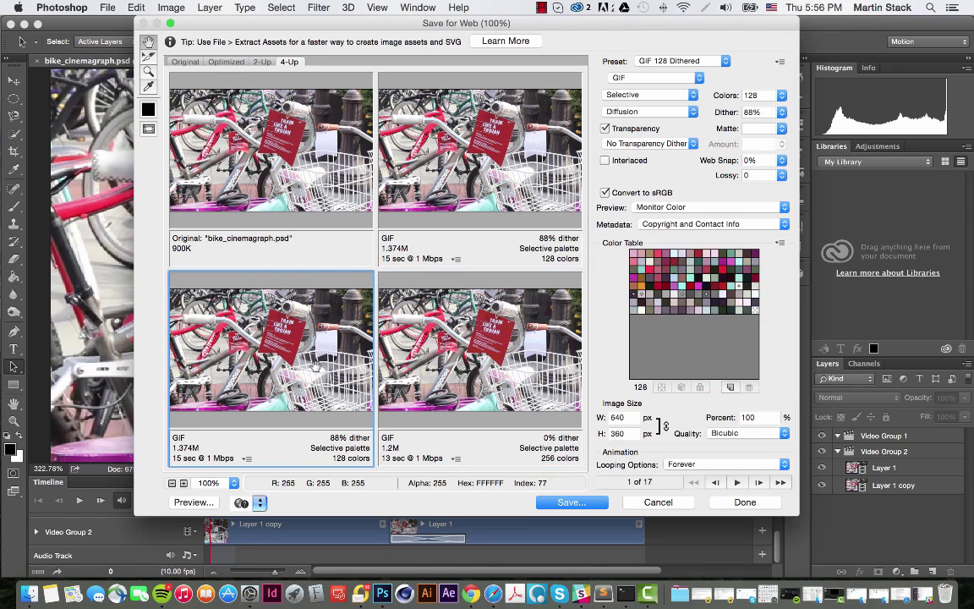
click(218, 62)
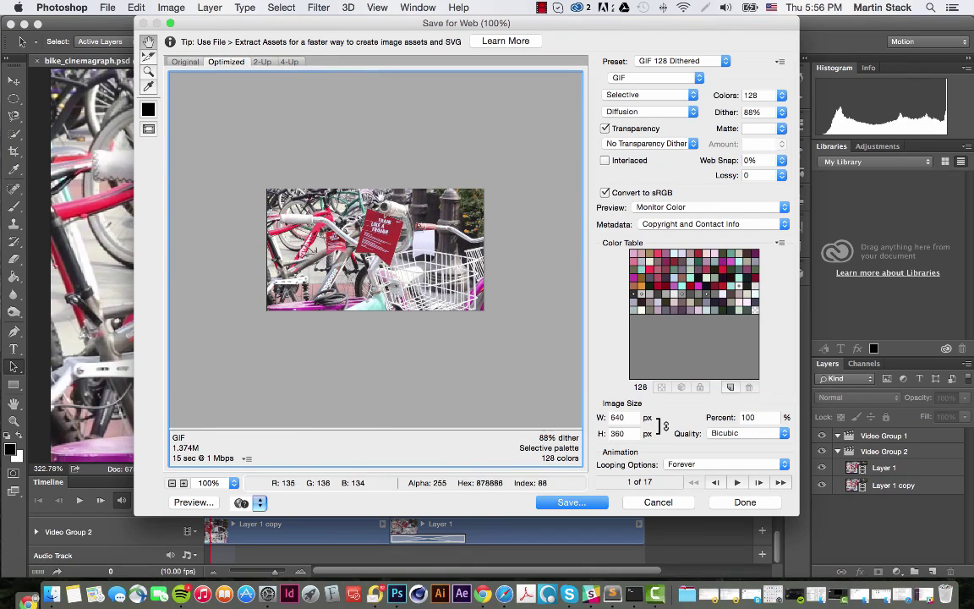
click(183, 483)
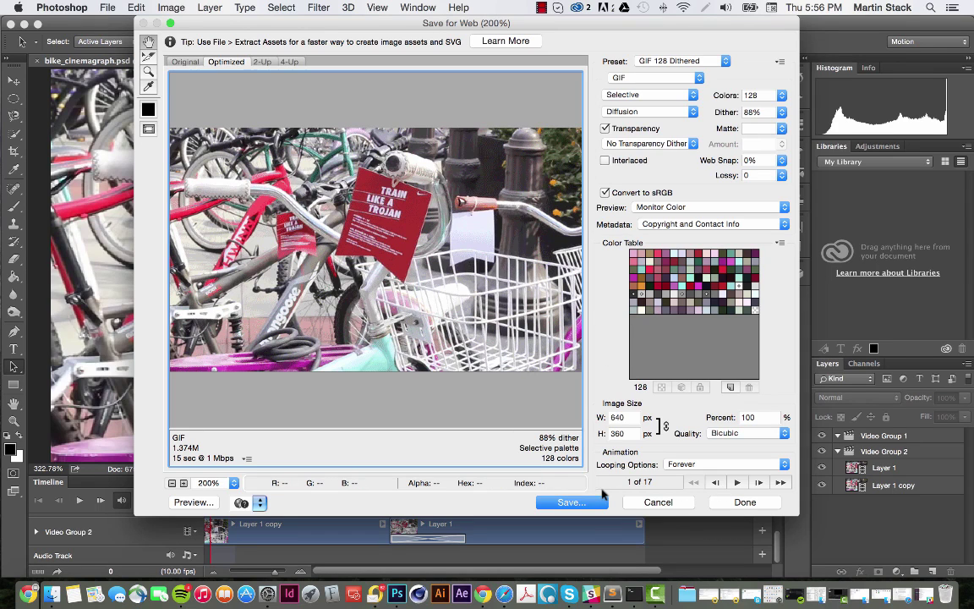
Play and stop the animation preview in both the Optimized and Original views
click(734, 482)
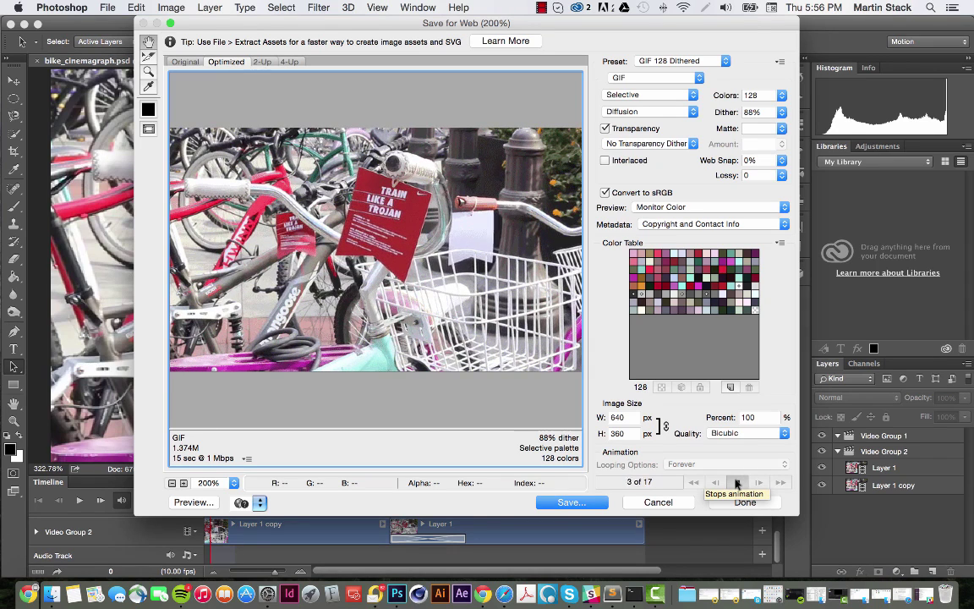
click(736, 483)
click(184, 62)
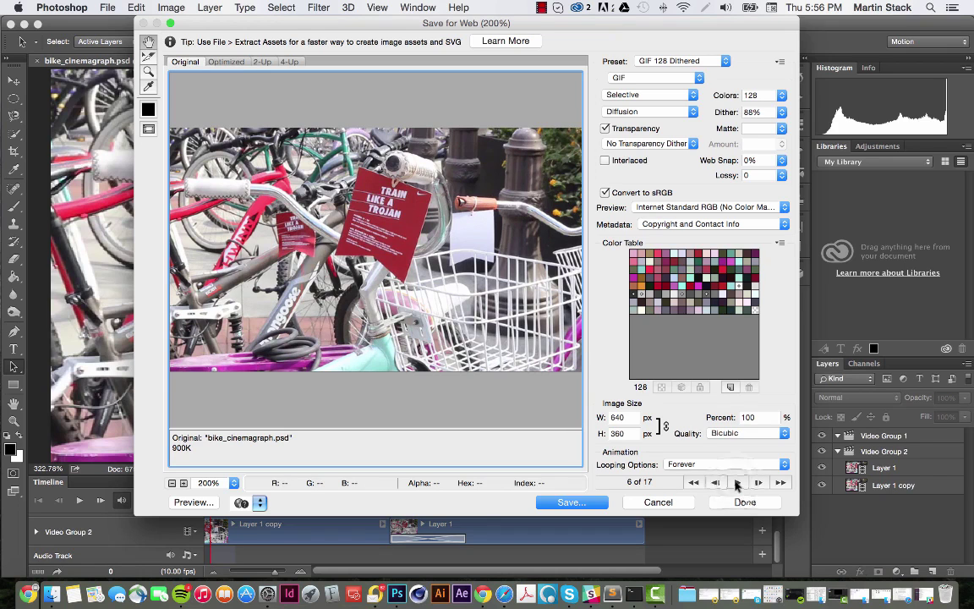
click(736, 483)
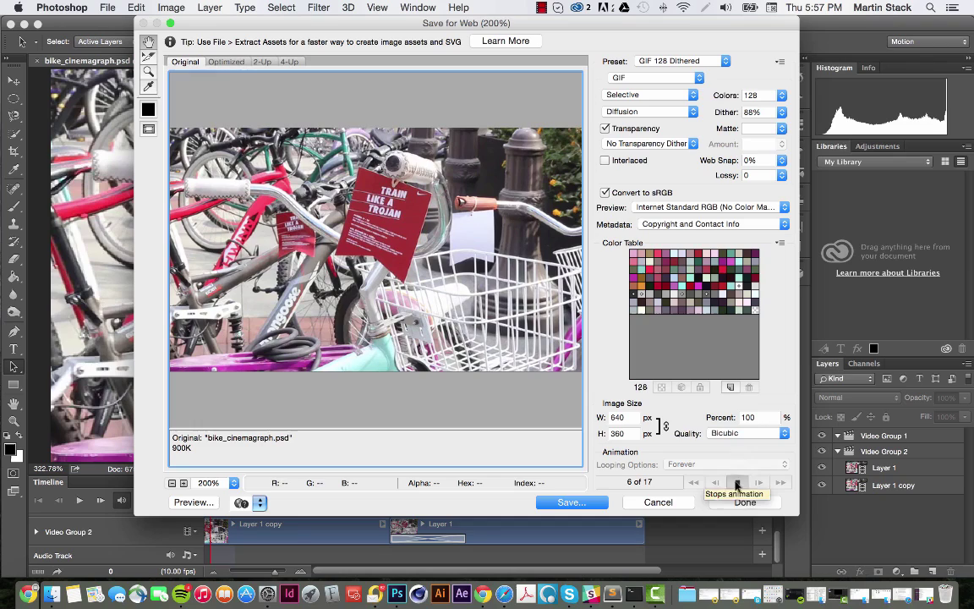
click(737, 482)
click(193, 502)
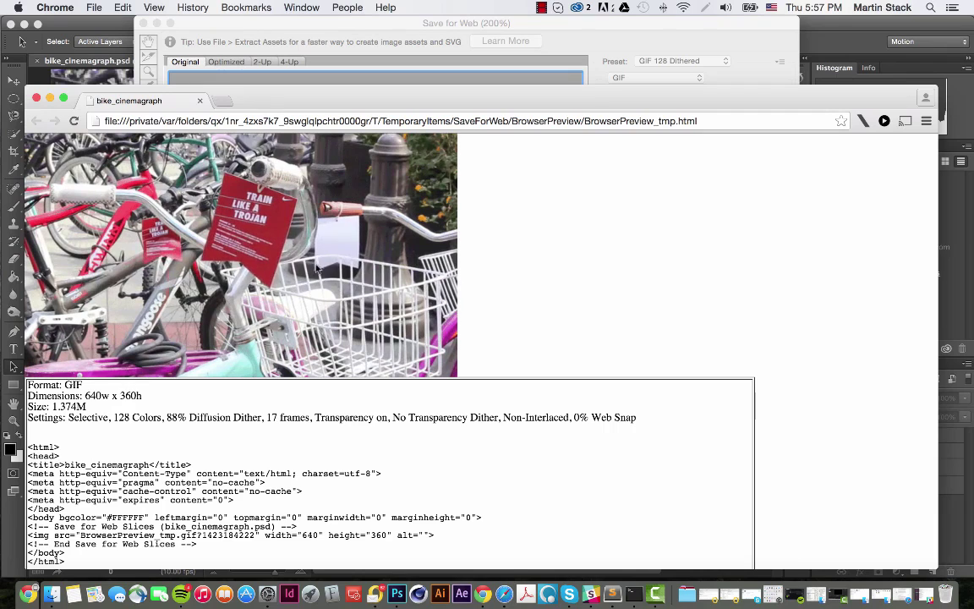
click(37, 99)
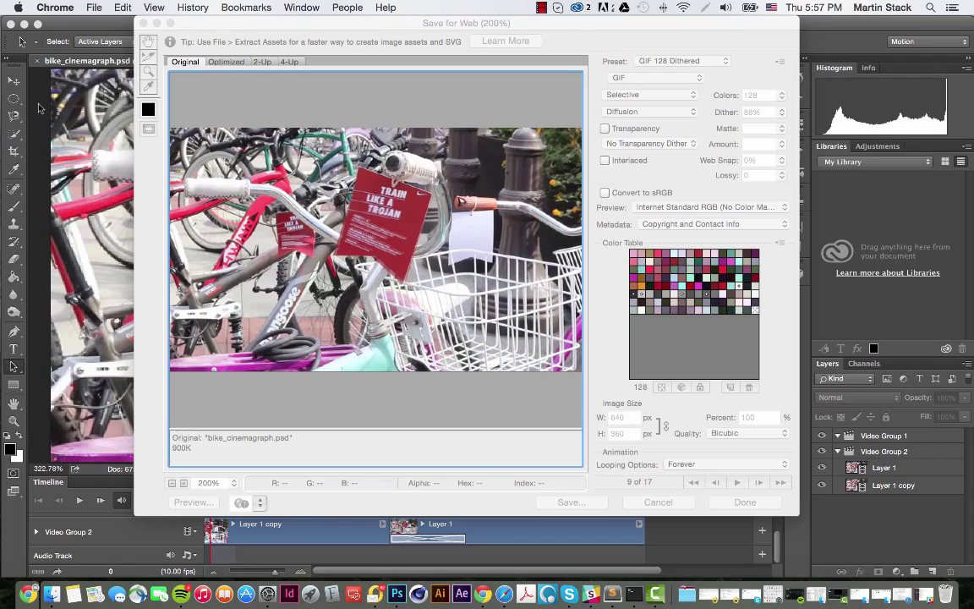
Save the GIF as bike_cinemagraph.gif on the Desktop, then hide Photoshop
click(527, 412)
click(571, 501)
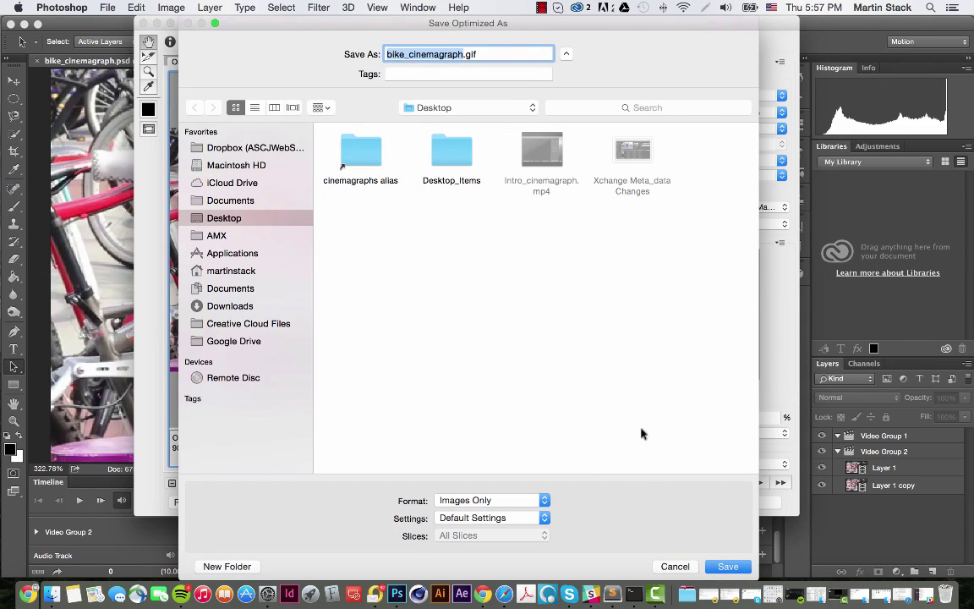
key(Return)
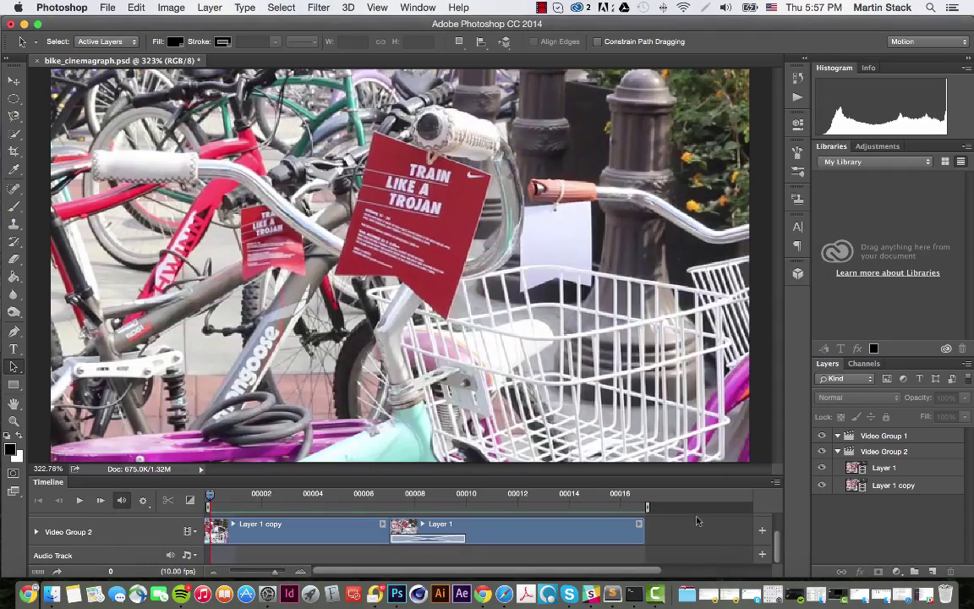
click(23, 23)
click(397, 208)
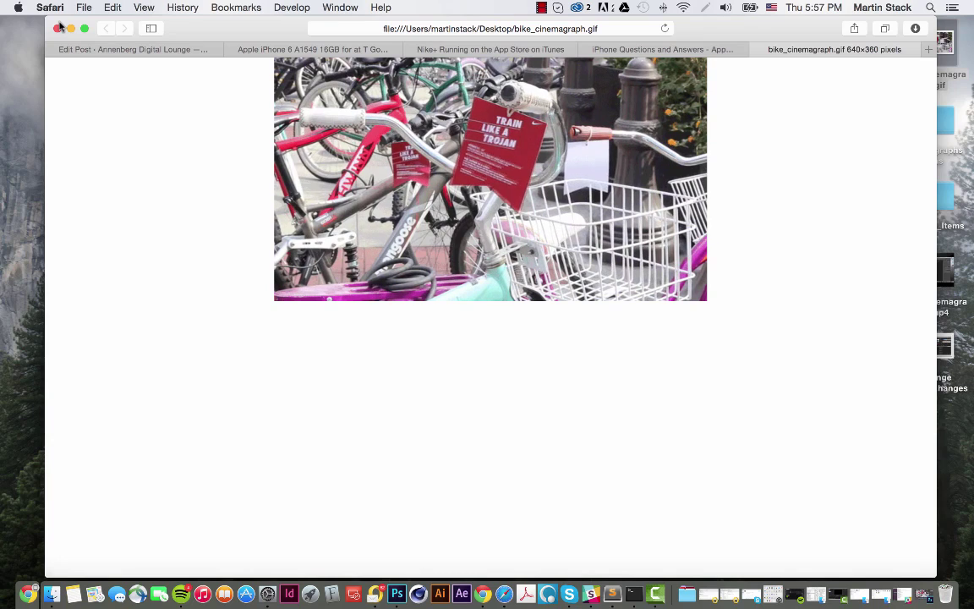
View the 640×360 bike_cinemagraph.gif looping in Safari
click(541, 8)
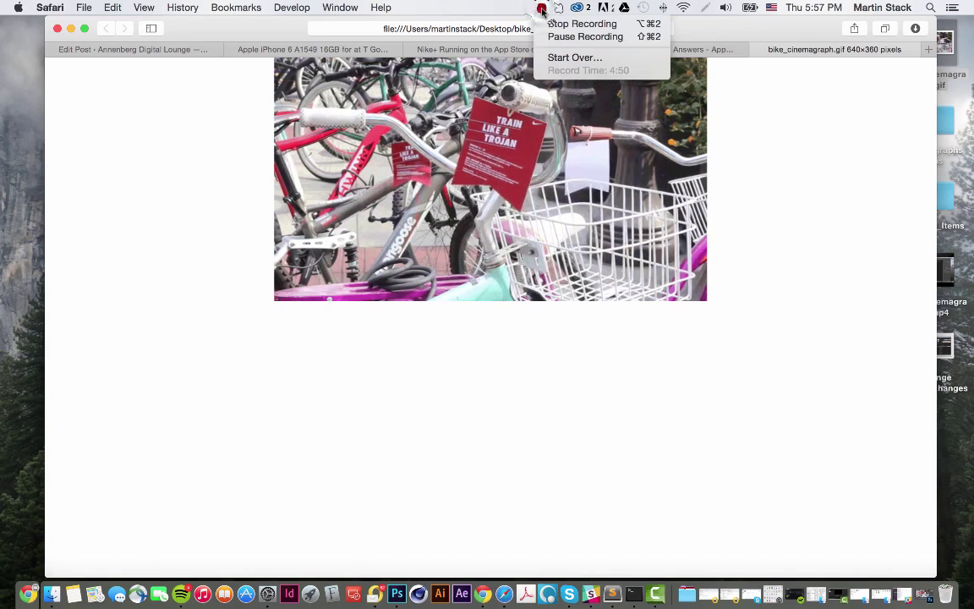